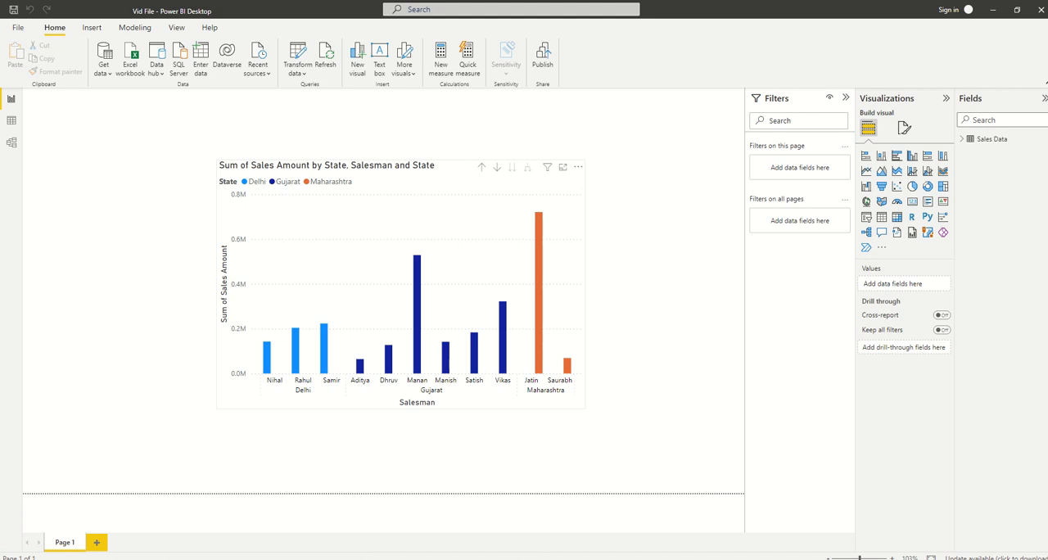
Compare the formatting options offered for the selected sales chart with those offered for the report page
{"action": "left_click", "coordinate": [401, 285]}
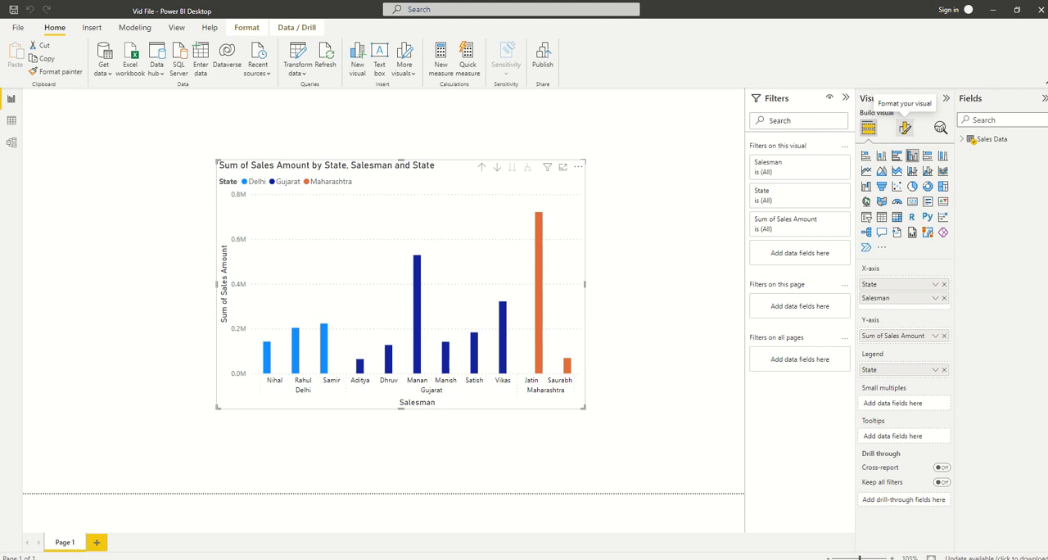
{"action": "left_click", "coordinate": [905, 129]}
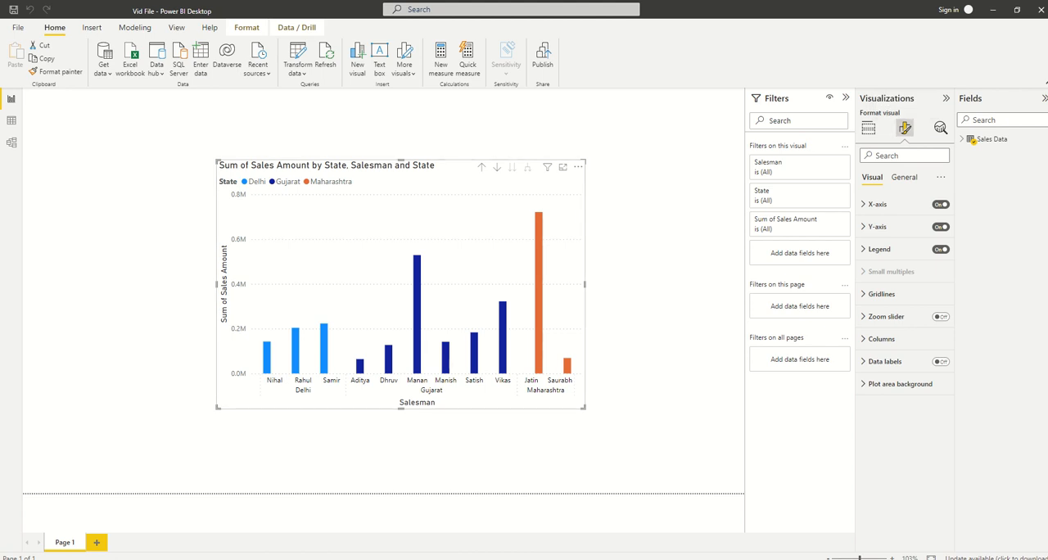
{"action": "key", "text": "Escape"}
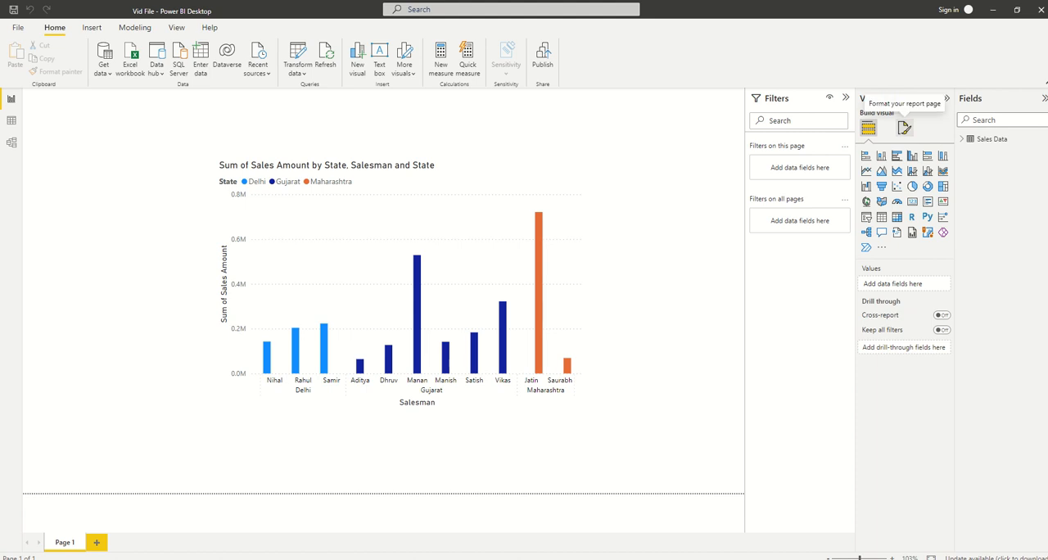
{"action": "left_click", "coordinate": [904, 127]}
{"action": "left_click", "coordinate": [868, 128]}
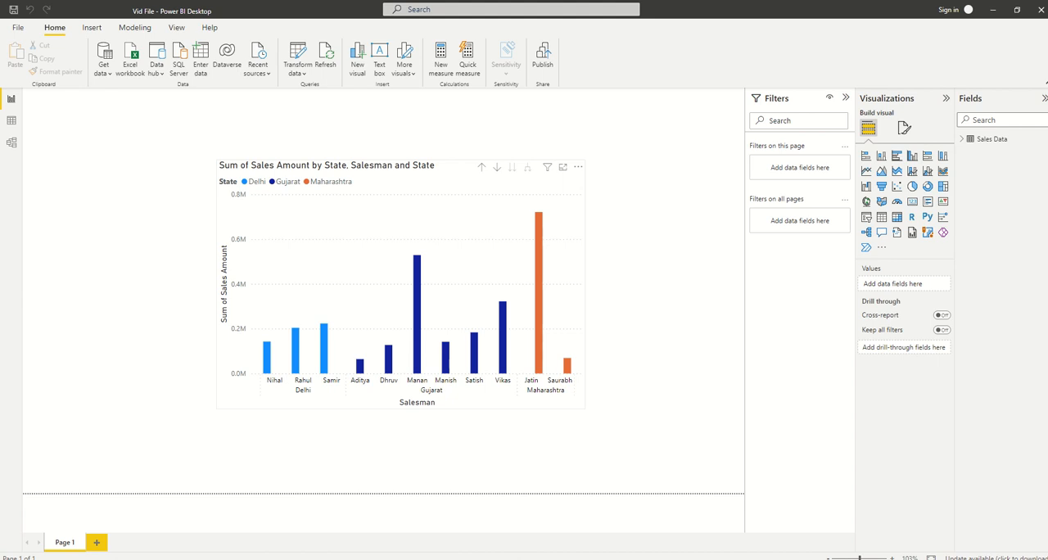
Open the visual formatting settings of the sales column chart and view the additional commands for resetting, expanding and collapsing categories
{"action": "left_click", "coordinate": [464, 215]}
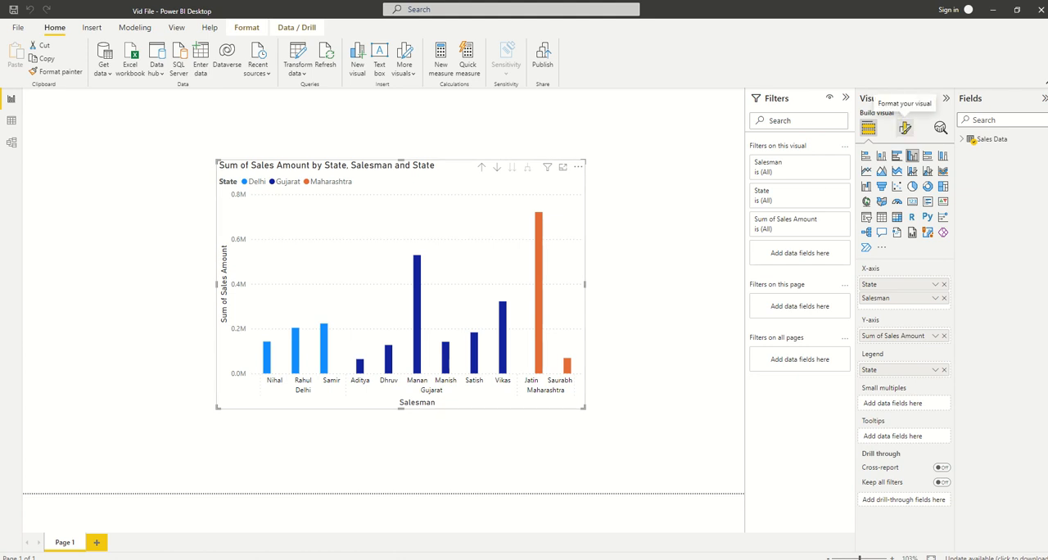
{"action": "left_click", "coordinate": [905, 128]}
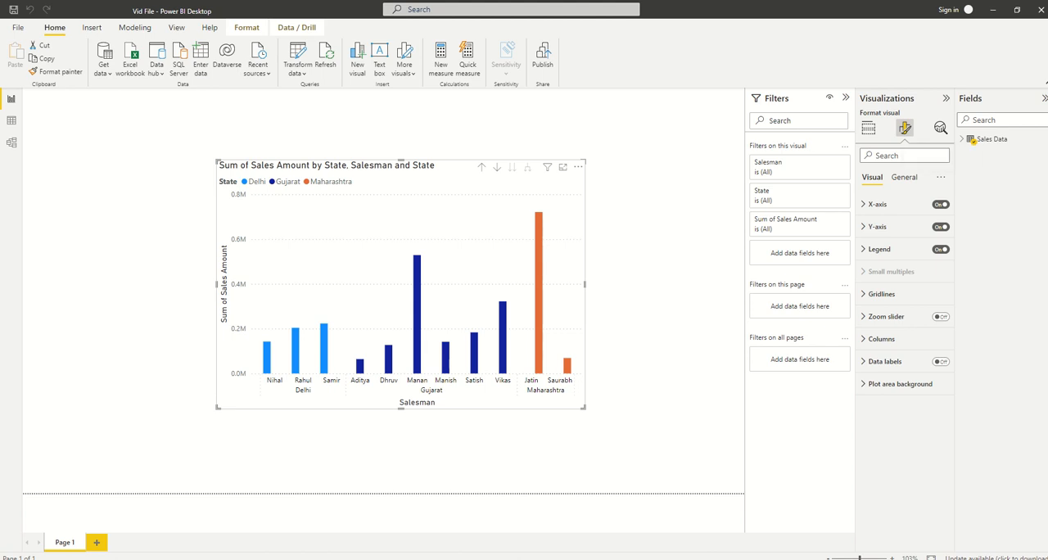
{"action": "left_click", "coordinate": [941, 177]}
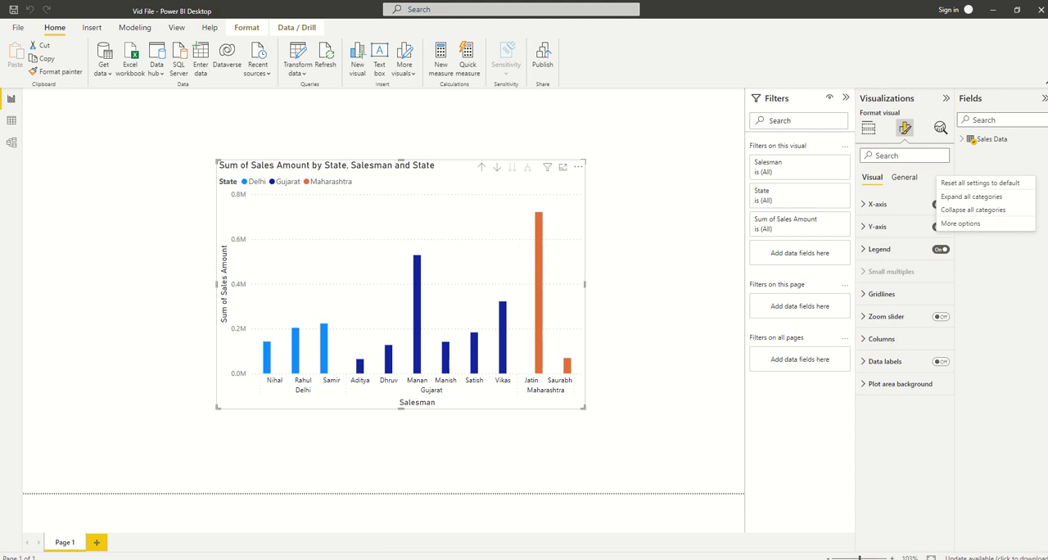
{"action": "left_click", "coordinate": [904, 203]}
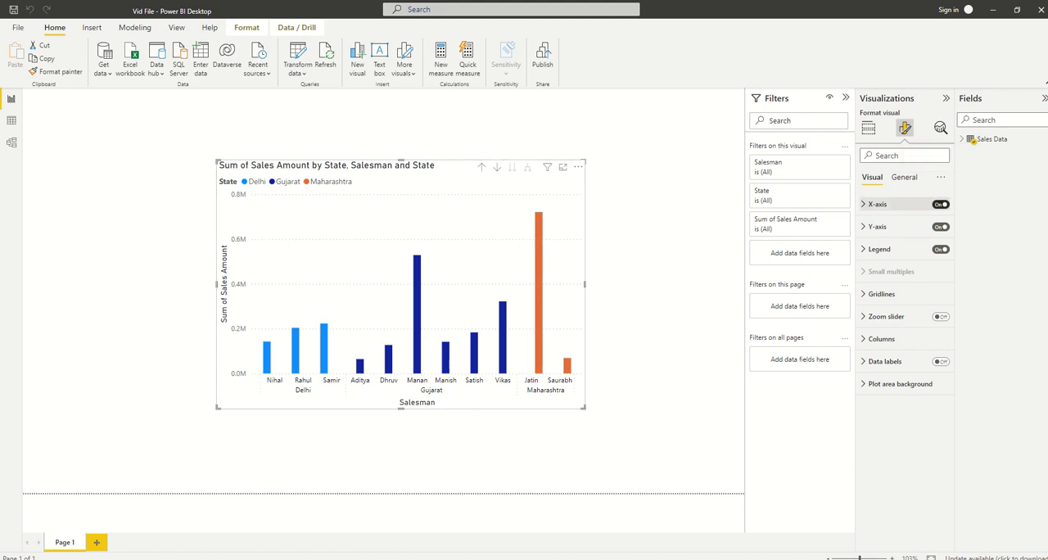
Turn the chart's X-axis off and back on, and do the same with its Y-axis
{"action": "left_click", "coordinate": [941, 204]}
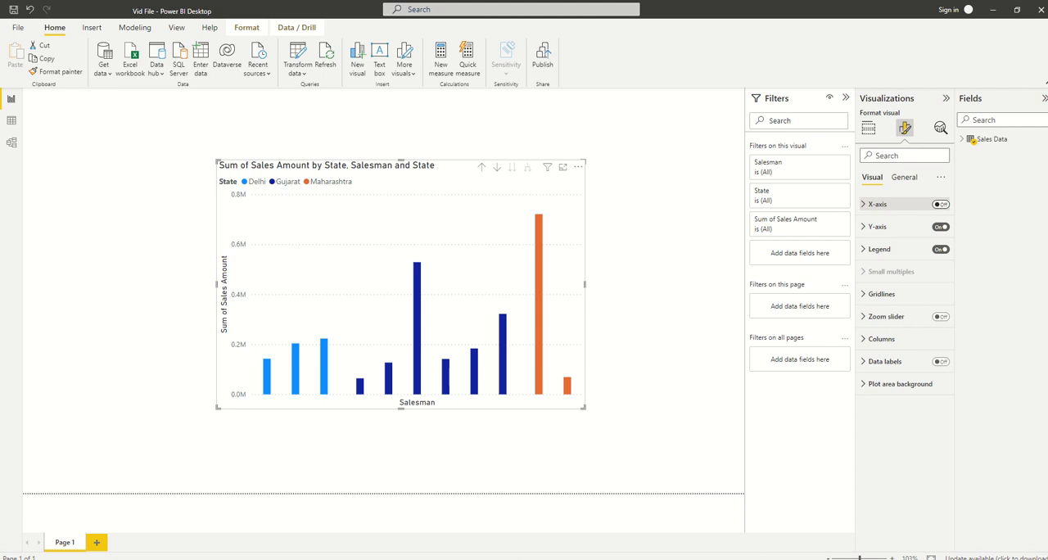
{"action": "left_click", "coordinate": [942, 205]}
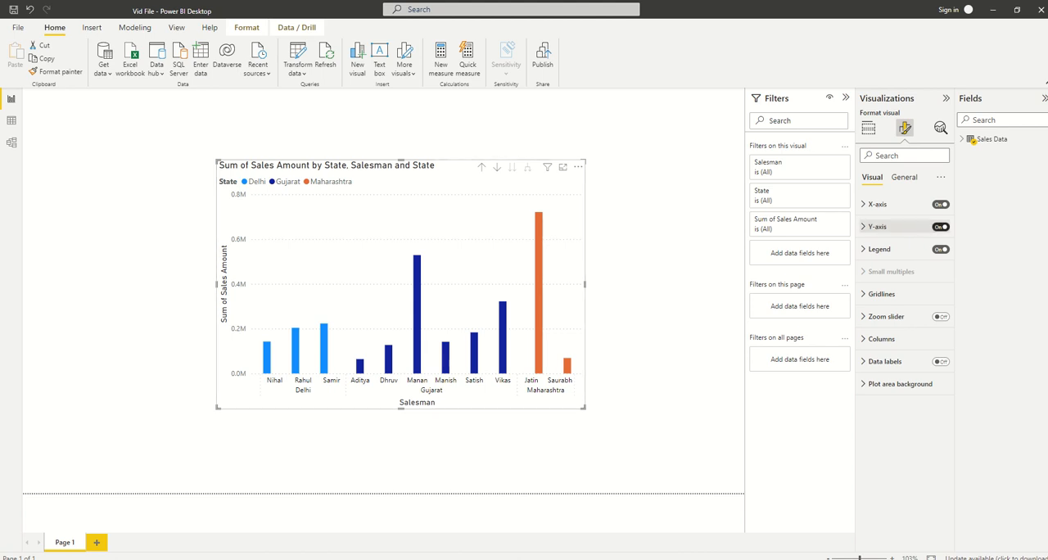
{"action": "left_click", "coordinate": [941, 227]}
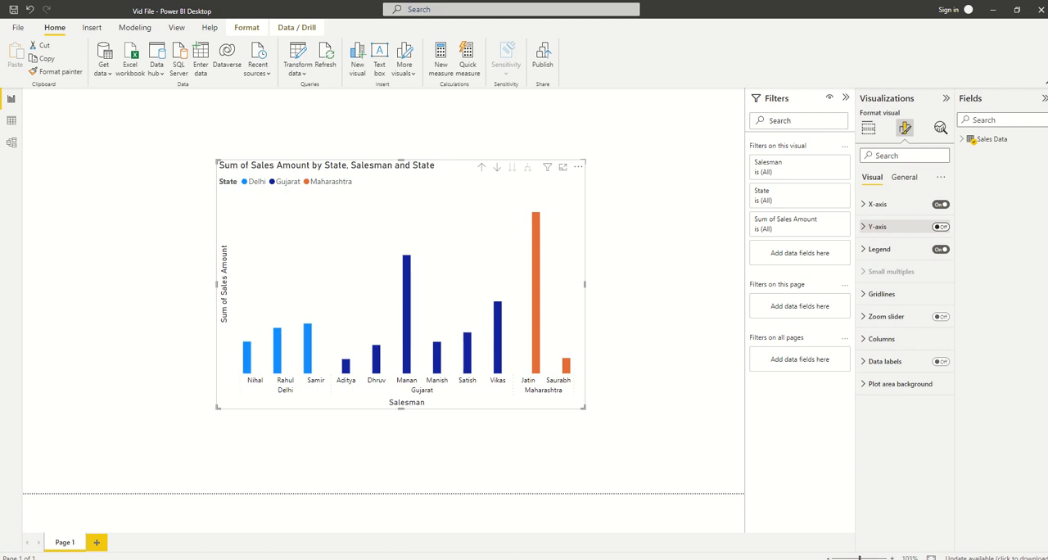
{"action": "left_click", "coordinate": [941, 227]}
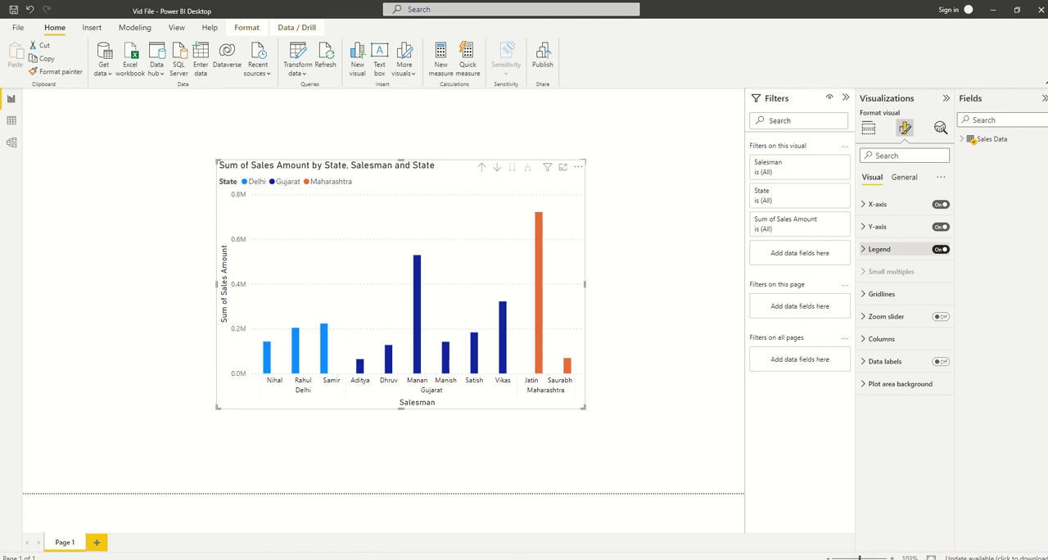
Turn the chart's State legend off and back on twice
{"action": "left_click", "coordinate": [941, 249]}
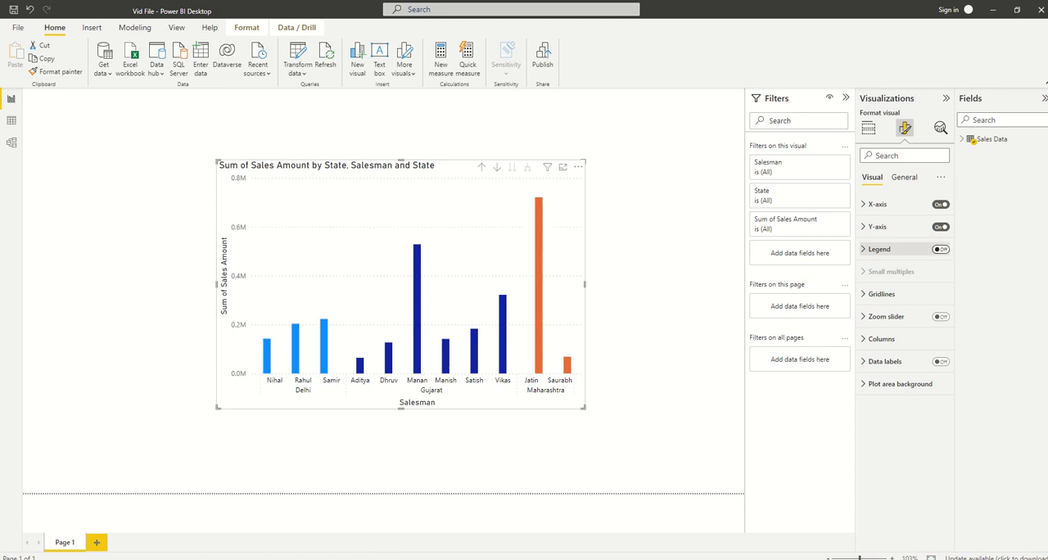
{"action": "left_click", "coordinate": [941, 249]}
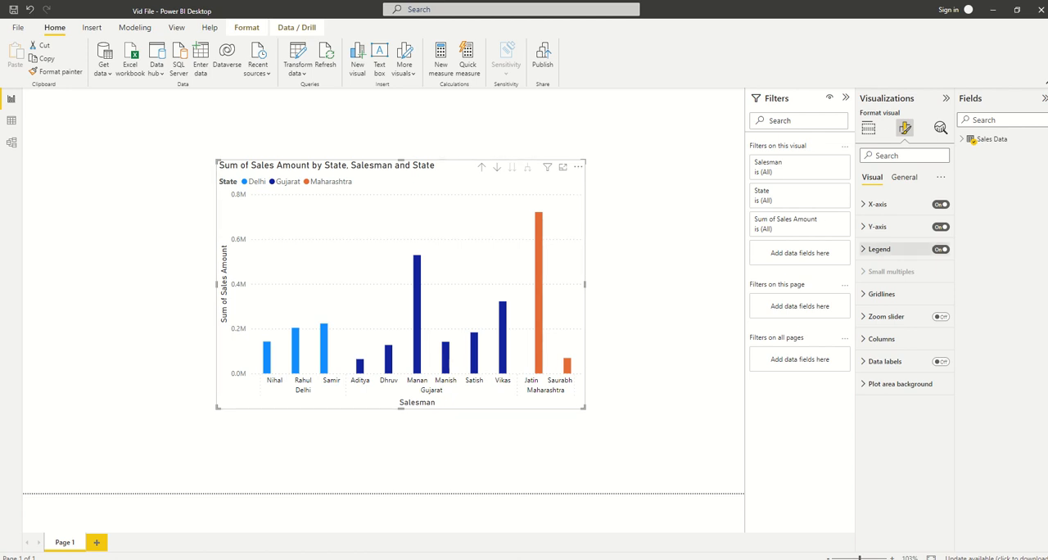
{"action": "left_click", "coordinate": [941, 249]}
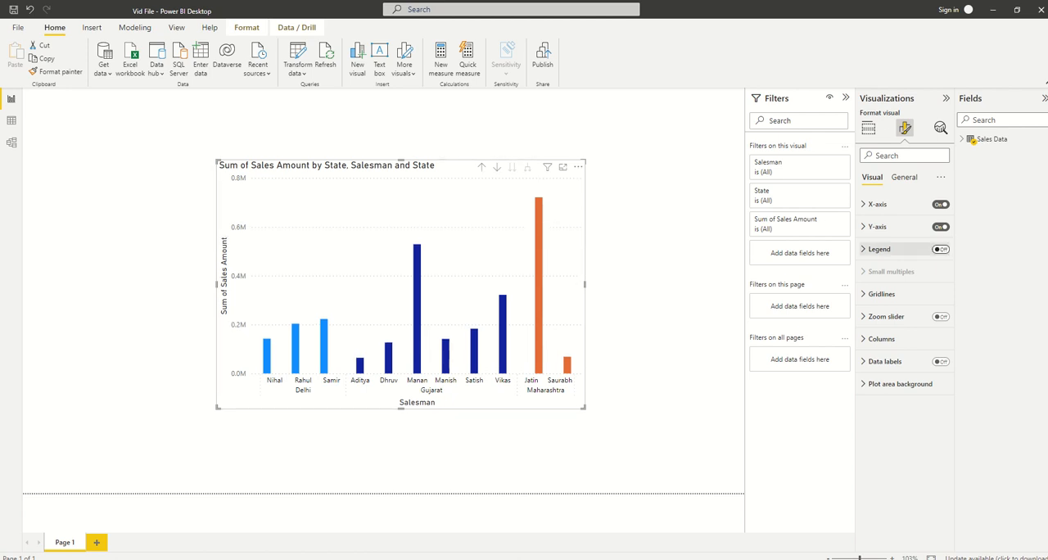
{"action": "left_click", "coordinate": [942, 249]}
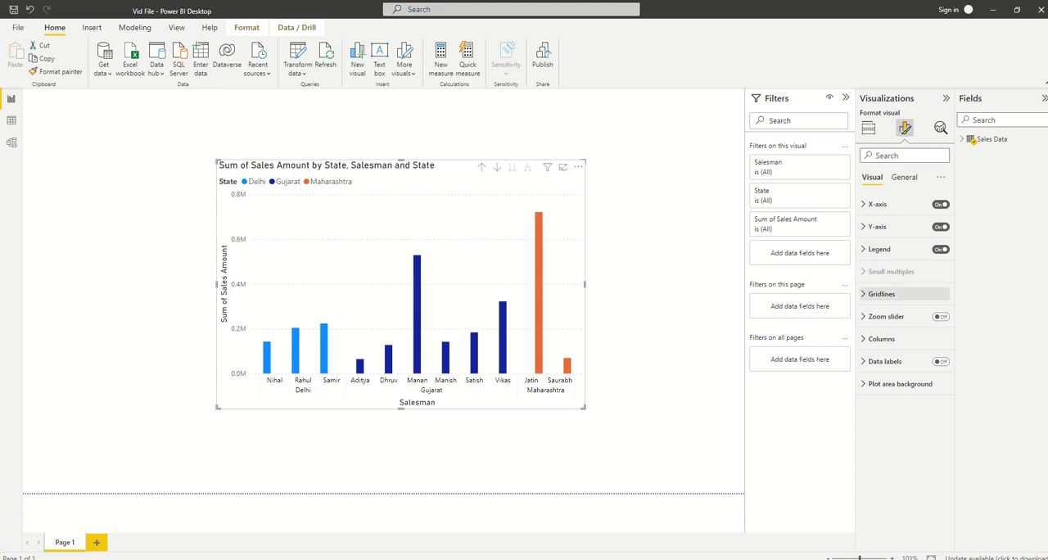
Open the gridline settings and switch the horizontal gridlines off and back on
{"action": "left_click", "coordinate": [882, 294]}
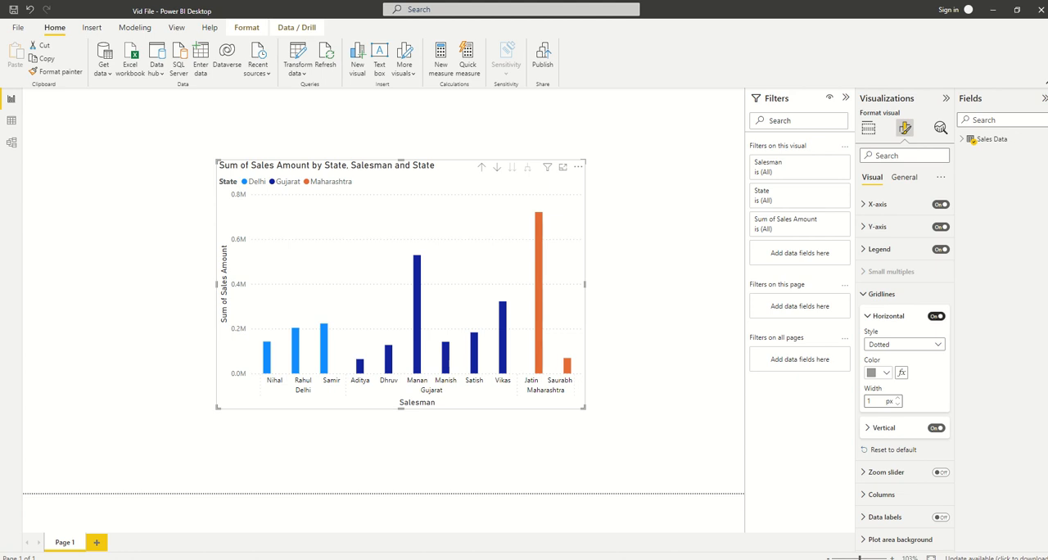
{"action": "left_click", "coordinate": [936, 317]}
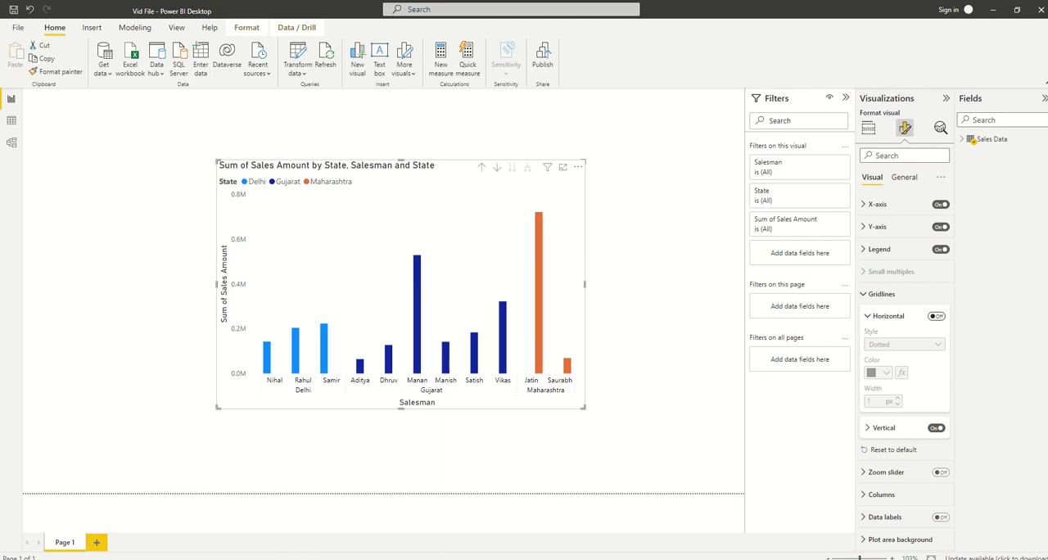
{"action": "left_click", "coordinate": [936, 316]}
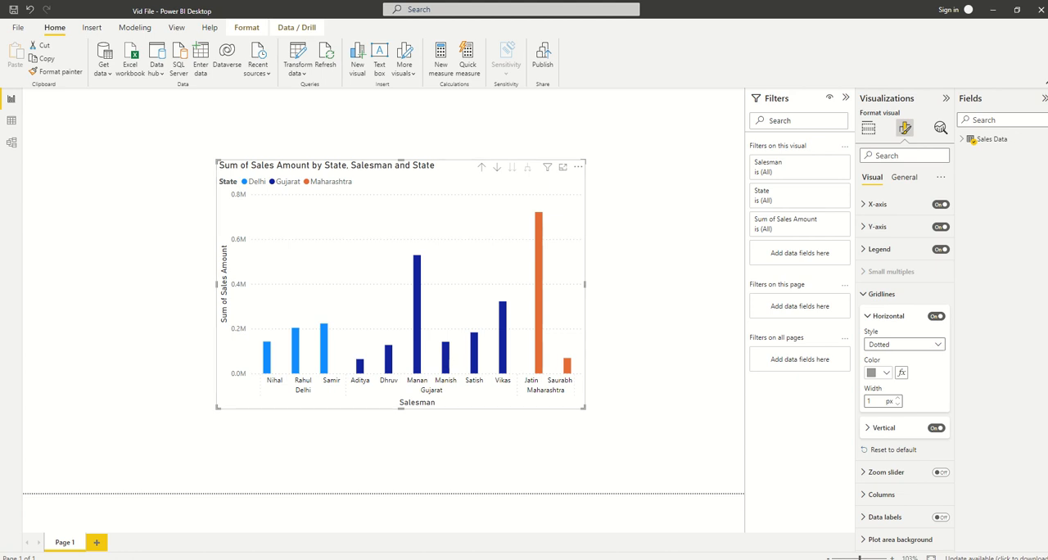
Try the Dashed, Dotted and Solid styles on the horizontal gridlines and return the style to Dotted
{"action": "left_click", "coordinate": [904, 344]}
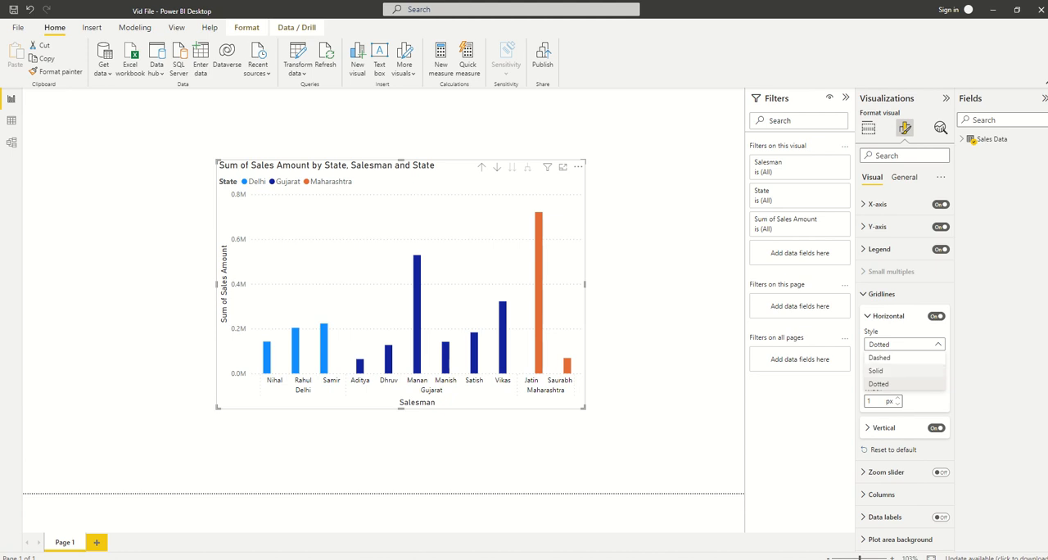
{"action": "left_click", "coordinate": [887, 357]}
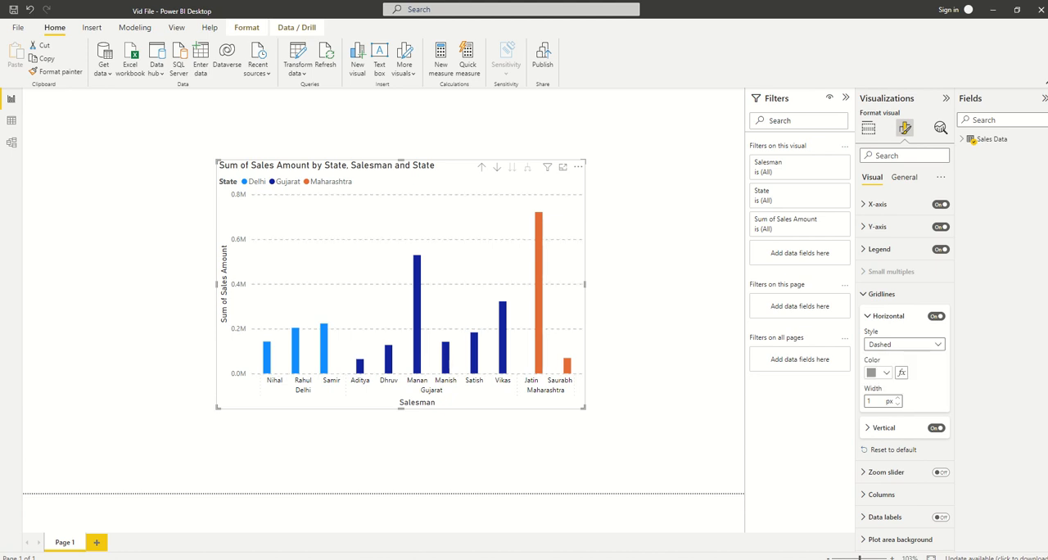
{"action": "left_click", "coordinate": [904, 344]}
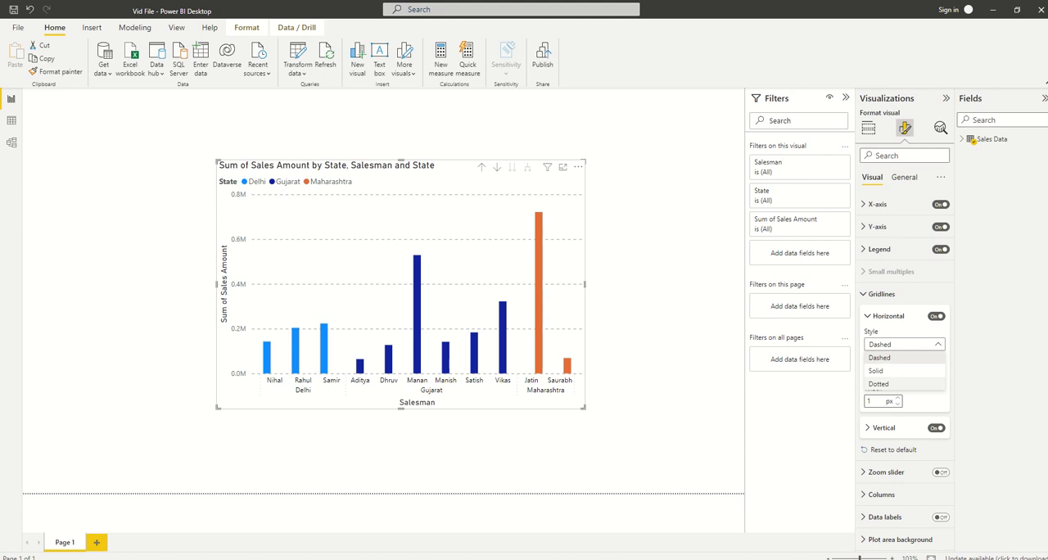
{"action": "left_click", "coordinate": [888, 384]}
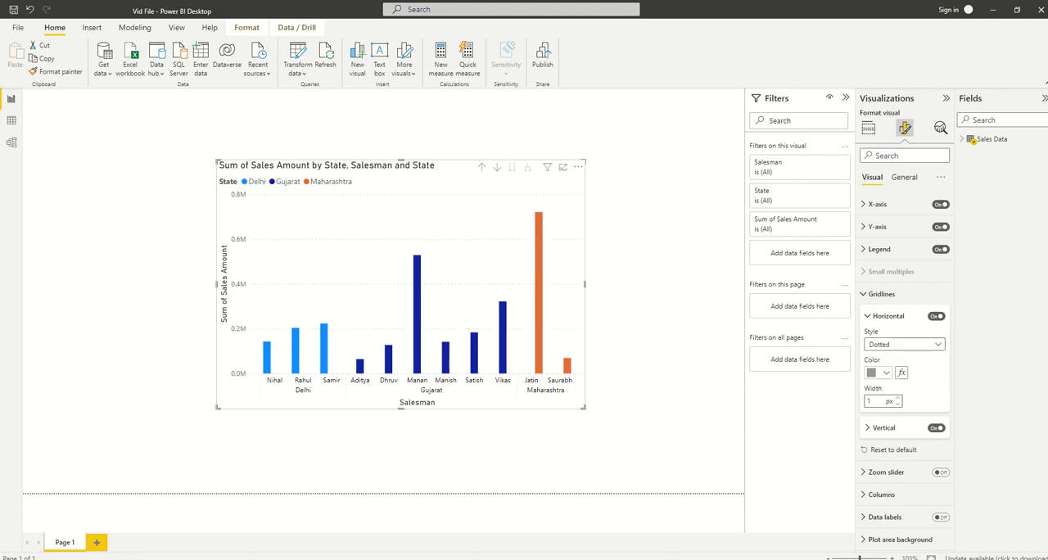
{"action": "left_click", "coordinate": [904, 344]}
{"action": "left_click", "coordinate": [877, 370]}
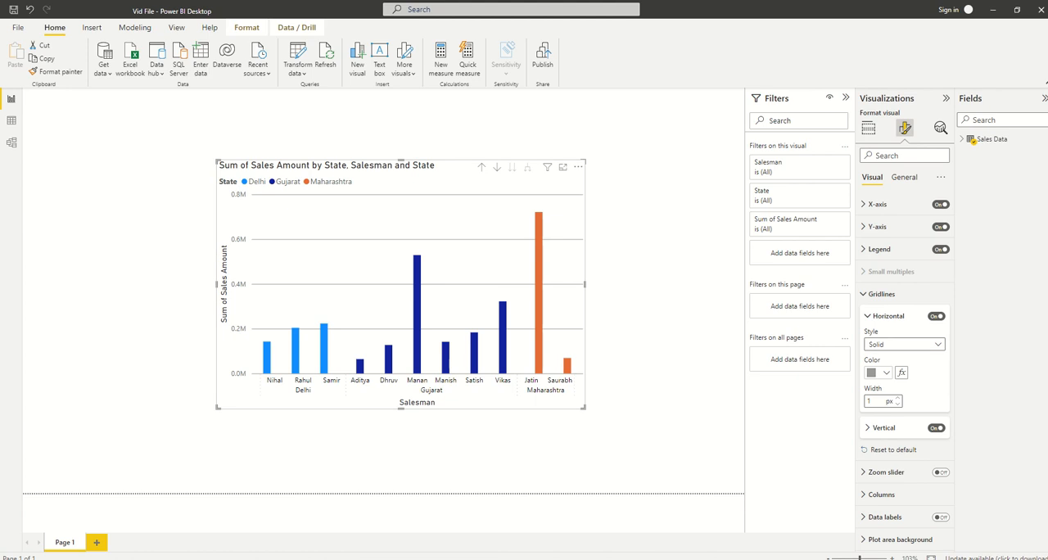
{"action": "left_click", "coordinate": [904, 344]}
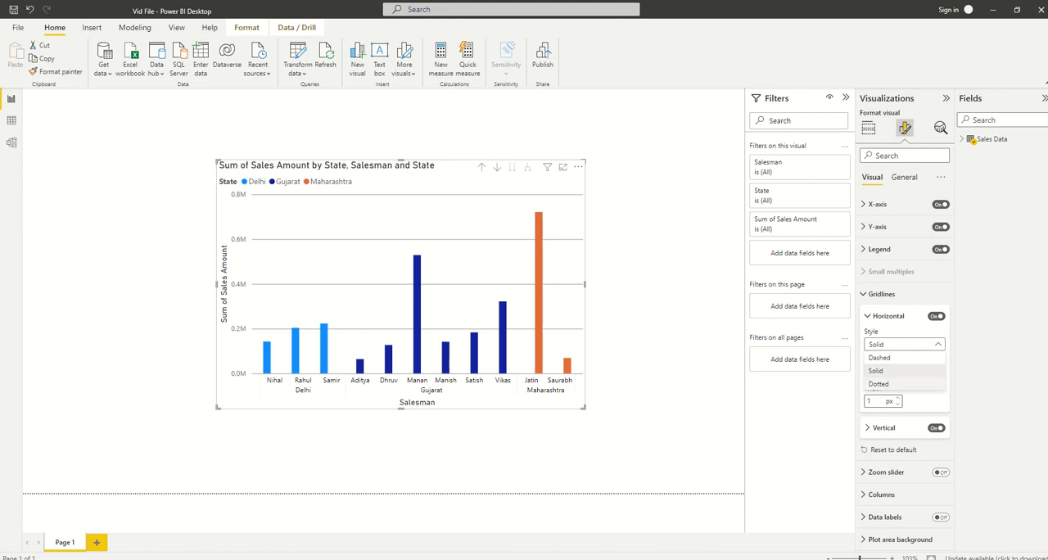
{"action": "left_click", "coordinate": [879, 383]}
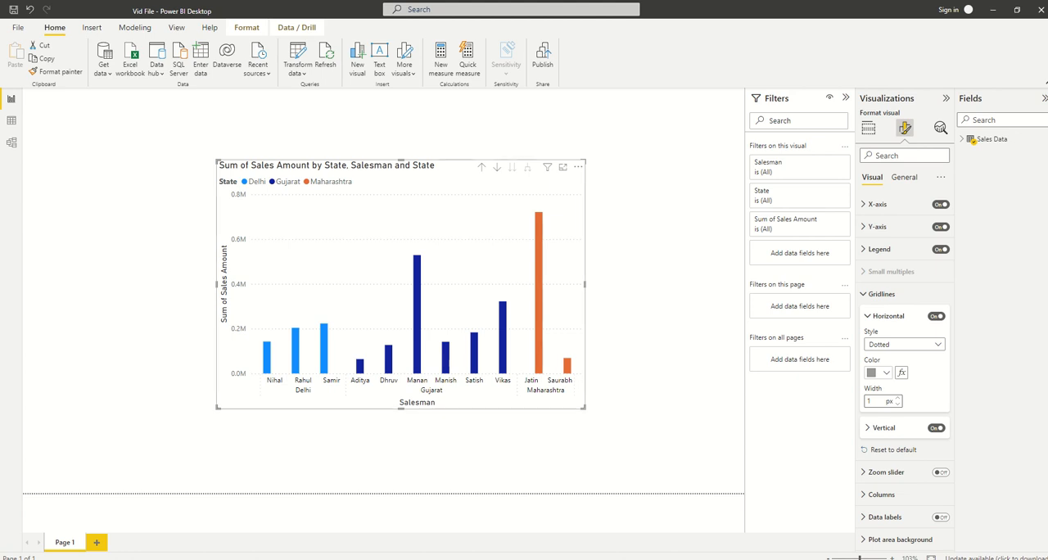
Try horizontal gridline widths of 20 px and 50 px, and set the width back to 1 px
{"action": "double_click", "coordinate": [869, 402]}
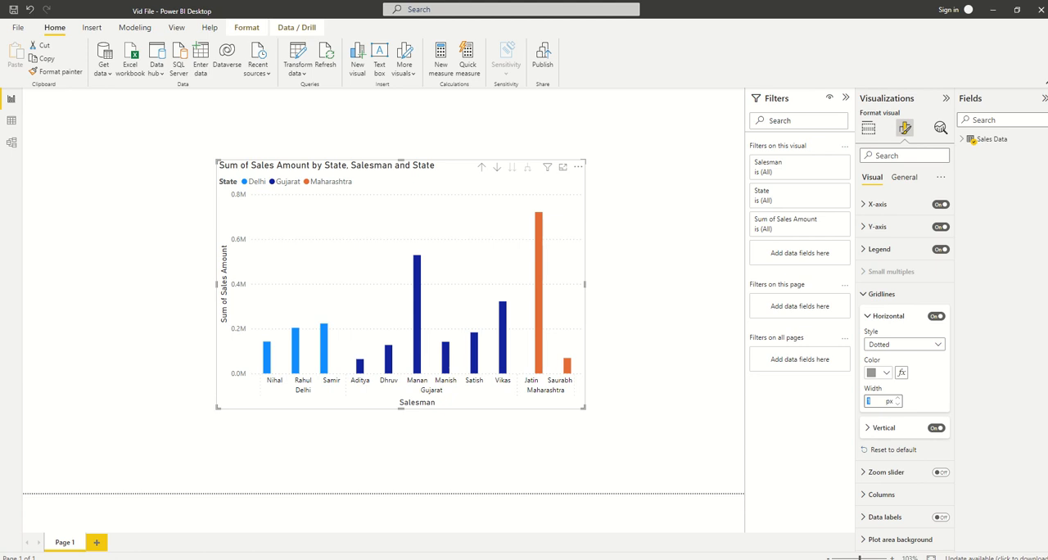
{"action": "type", "text": "20"}
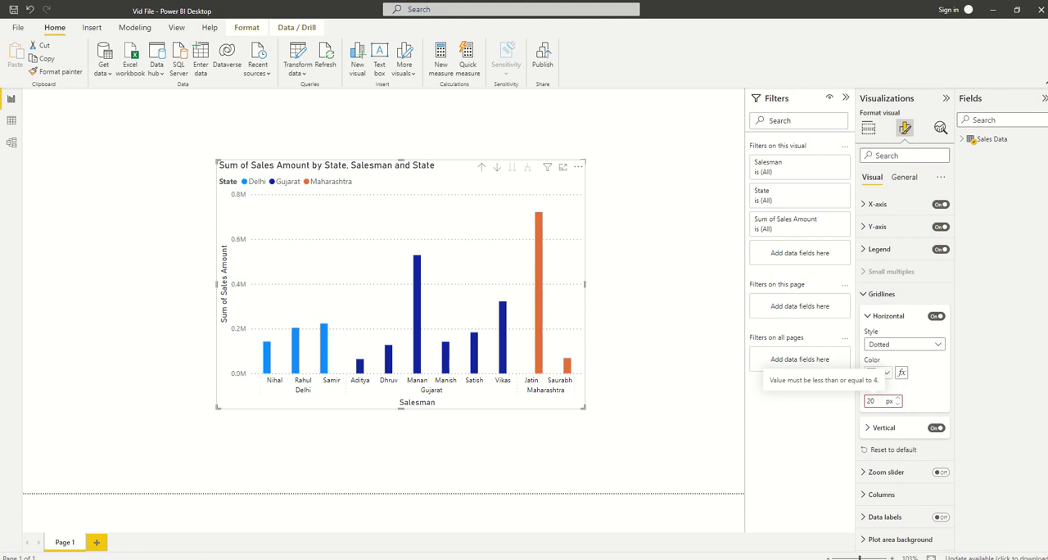
{"action": "double_click", "coordinate": [871, 401]}
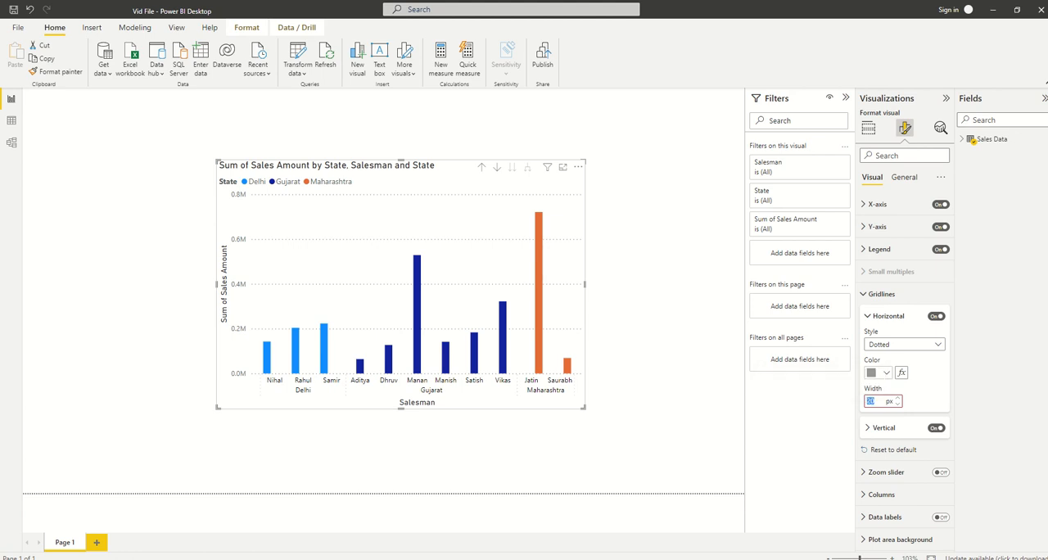
{"action": "type", "text": "50"}
{"action": "double_click", "coordinate": [871, 401]}
{"action": "type", "text": "1"}
Switch the vertical gridlines off and back on, and reset all gridline settings to default
{"action": "left_click", "coordinate": [936, 428]}
{"action": "left_click", "coordinate": [936, 428]}
{"action": "left_click", "coordinate": [892, 449]}
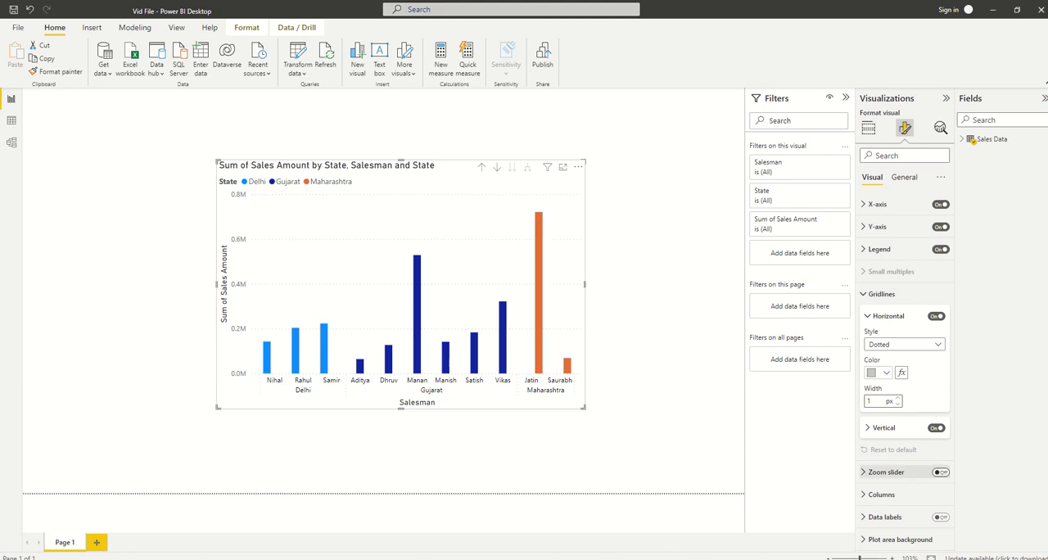
Turn on the chart's zoom slider and try raising the lower limit of the Y-axis range, returning it to the full range
{"action": "left_click", "coordinate": [941, 472]}
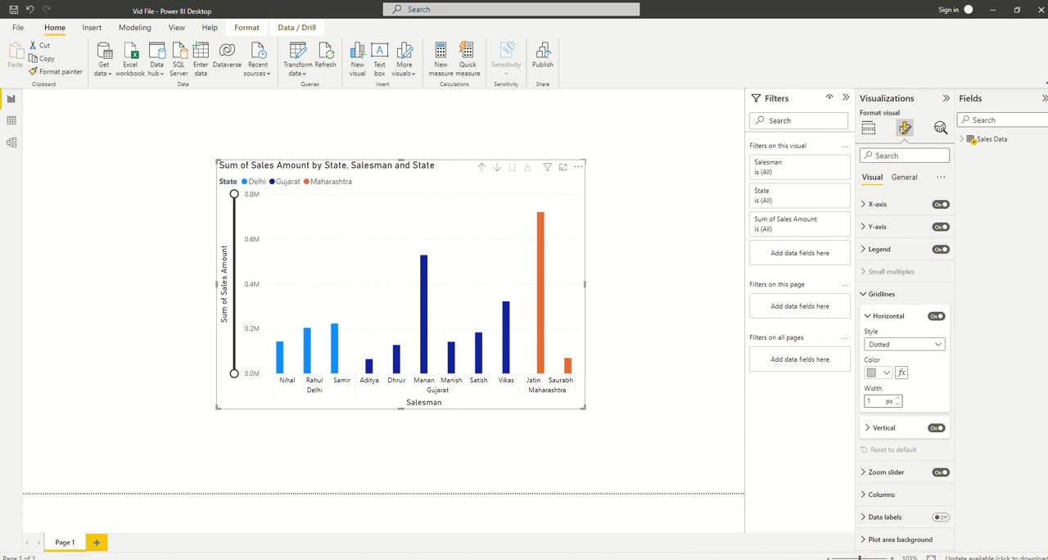
{"action": "left_click_drag", "start_coordinate": [234, 374], "coordinate": [235, 347]}
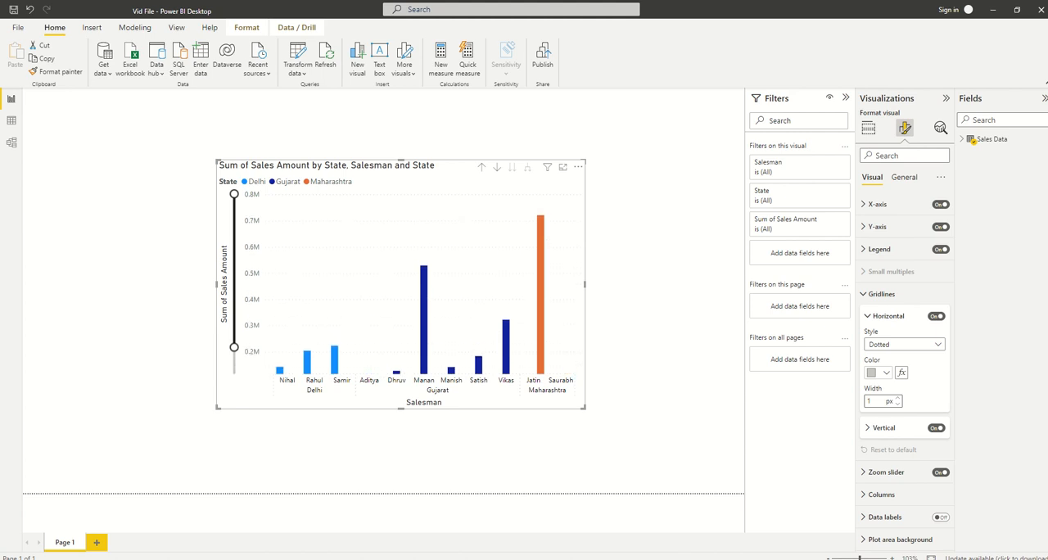
{"action": "left_click_drag", "start_coordinate": [234, 347], "coordinate": [234, 302]}
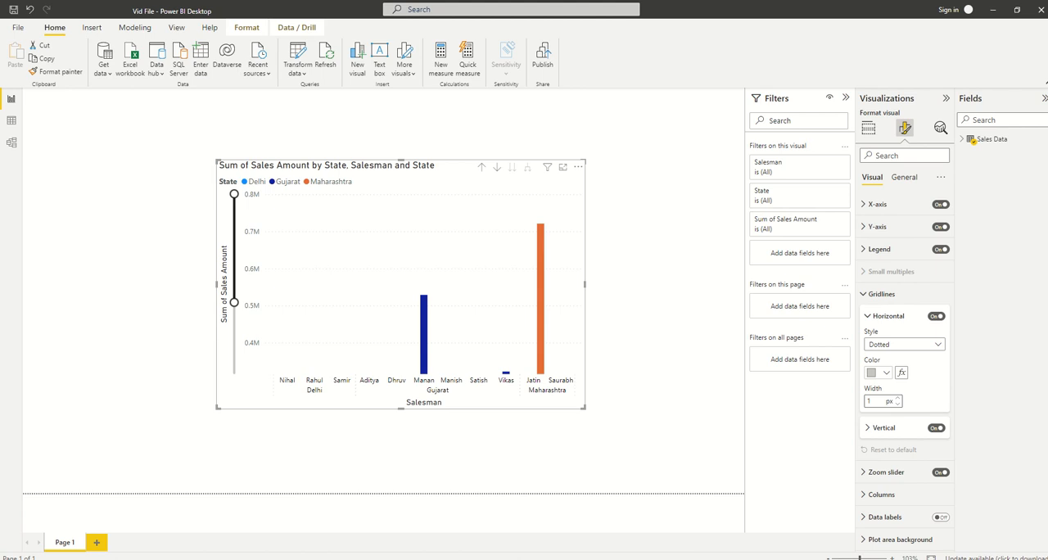
{"action": "left_click_drag", "start_coordinate": [234, 302], "coordinate": [234, 374]}
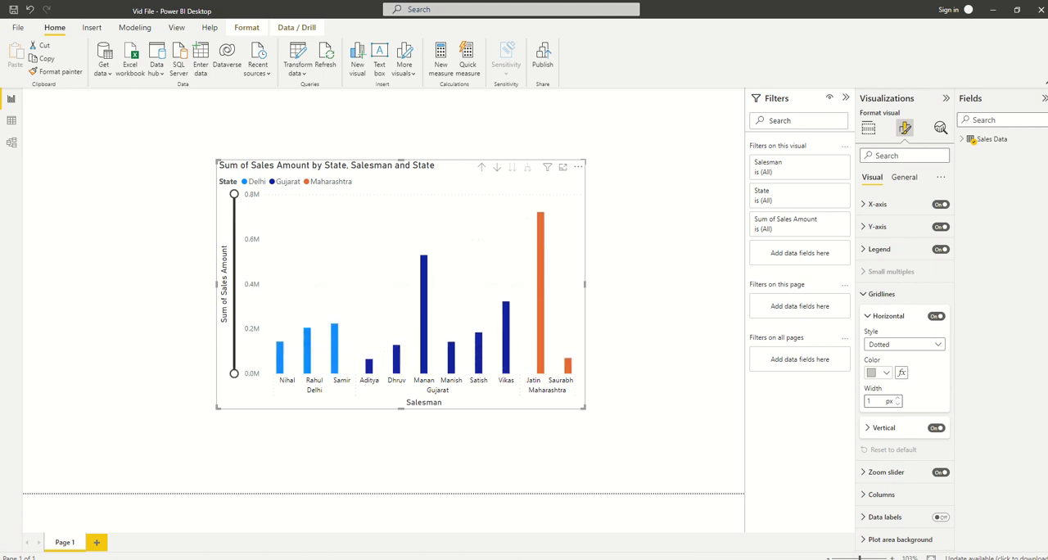
{"action": "mouse_move", "coordinate": [235, 194]}
{"action": "left_mouse_down"}
{"action": "mouse_move", "coordinate": [235, 241]}
{"action": "mouse_move", "coordinate": [234, 194]}
{"action": "left_mouse_up"}
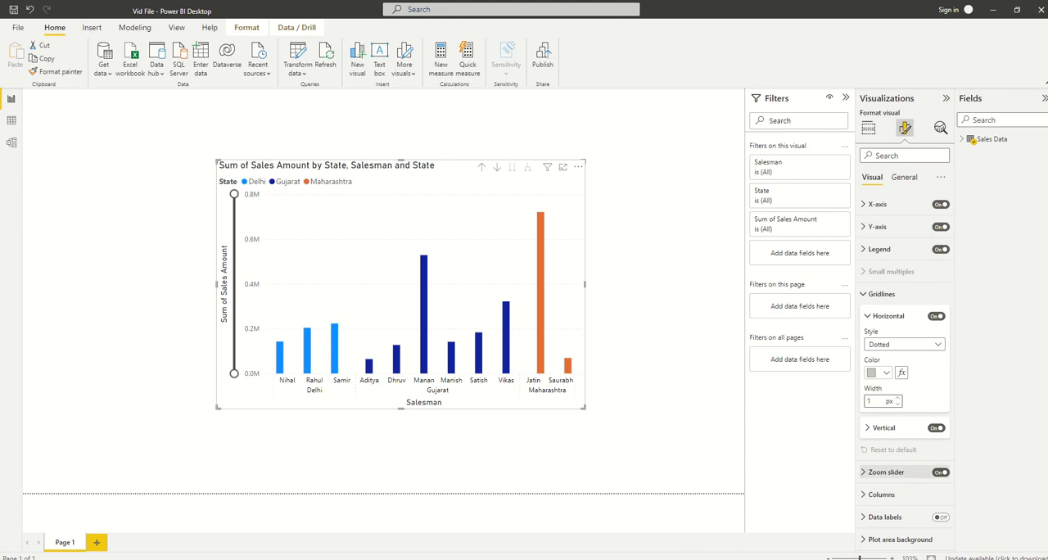
Switch the chart's zoom slider off
{"action": "left_click", "coordinate": [941, 473]}
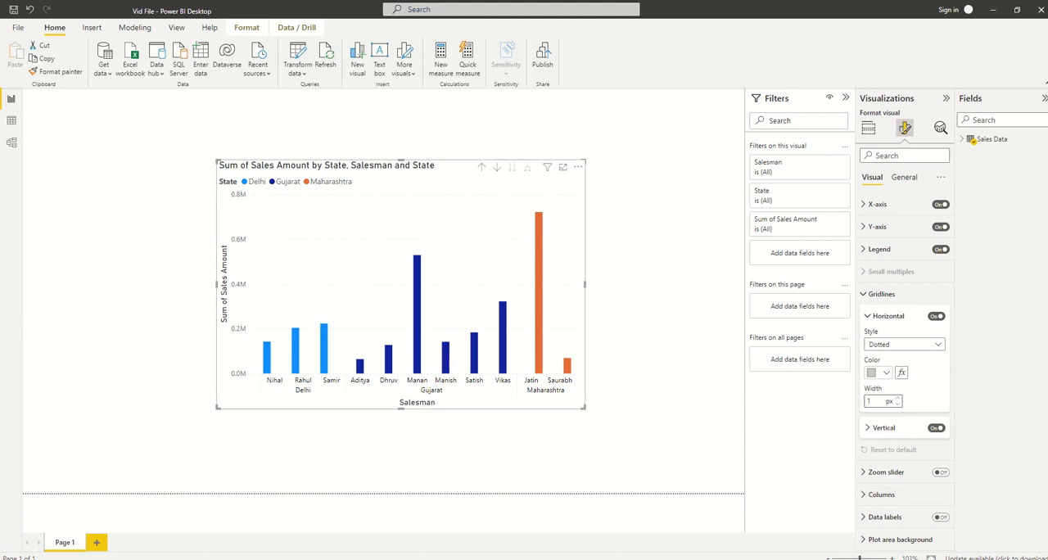
Recolour the Delhi columns with the purple theme colour
{"action": "left_click", "coordinate": [882, 495]}
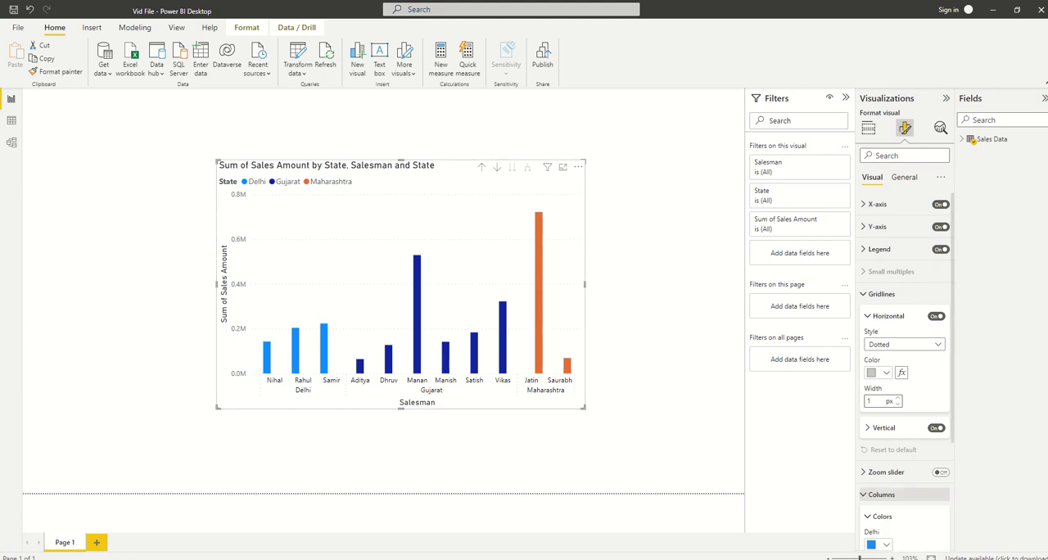
{"action": "scroll", "coordinate": [905, 368], "scroll_direction": "down", "scroll_amount": 1}
{"action": "scroll", "coordinate": [905, 372], "scroll_direction": "down", "scroll_amount": 1}
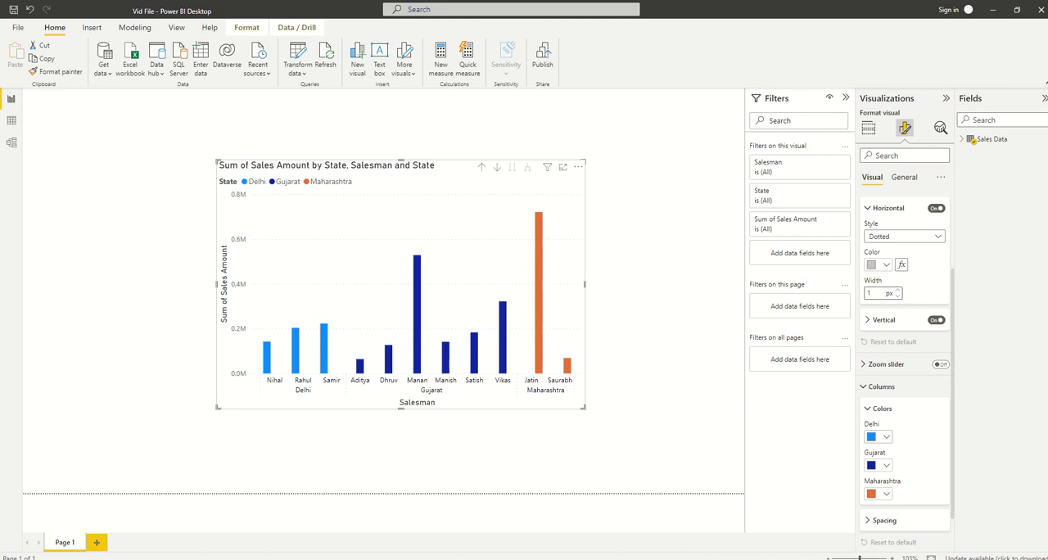
{"action": "left_click", "coordinate": [879, 265]}
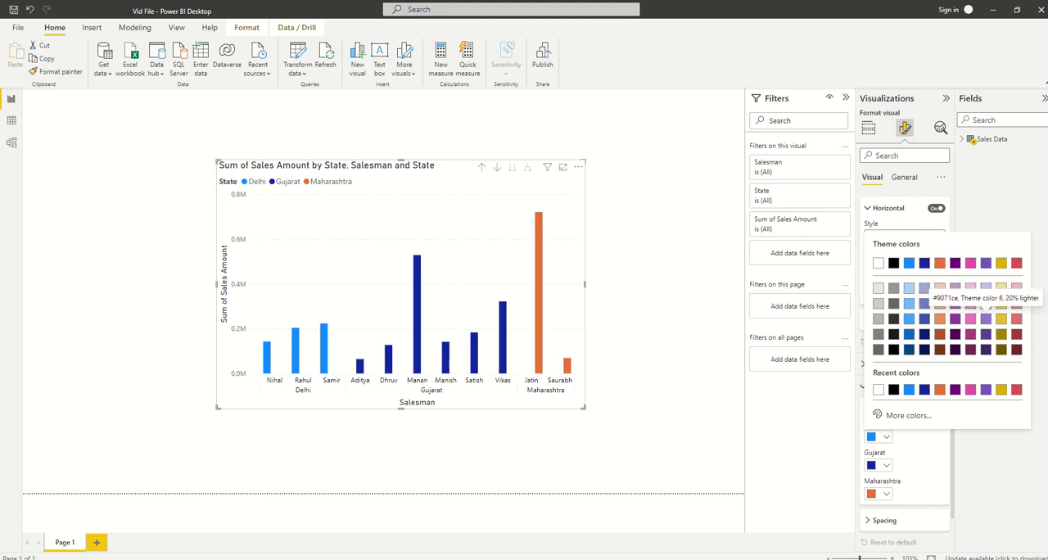
{"action": "left_click", "coordinate": [986, 262]}
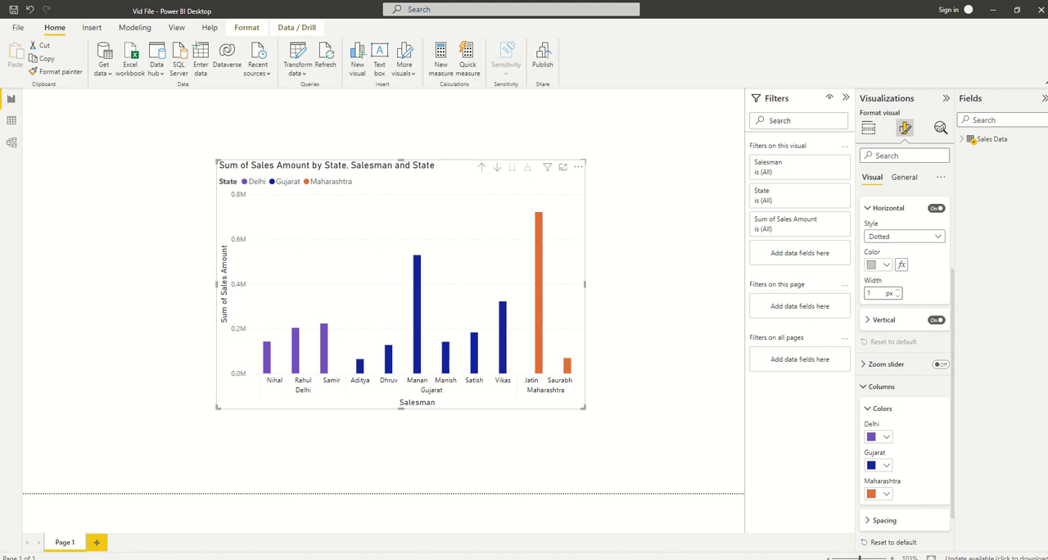
Try column inner padding of 47 px, 0 px and 28 px, and return it to 20 px
{"action": "scroll", "coordinate": [905, 369], "scroll_direction": "down", "scroll_amount": 1}
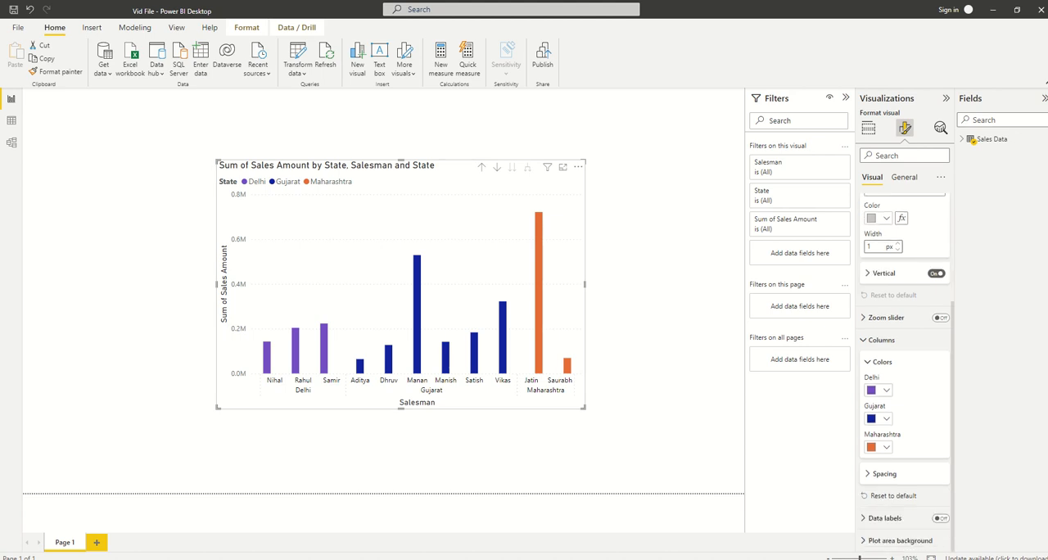
{"action": "left_click", "coordinate": [884, 474]}
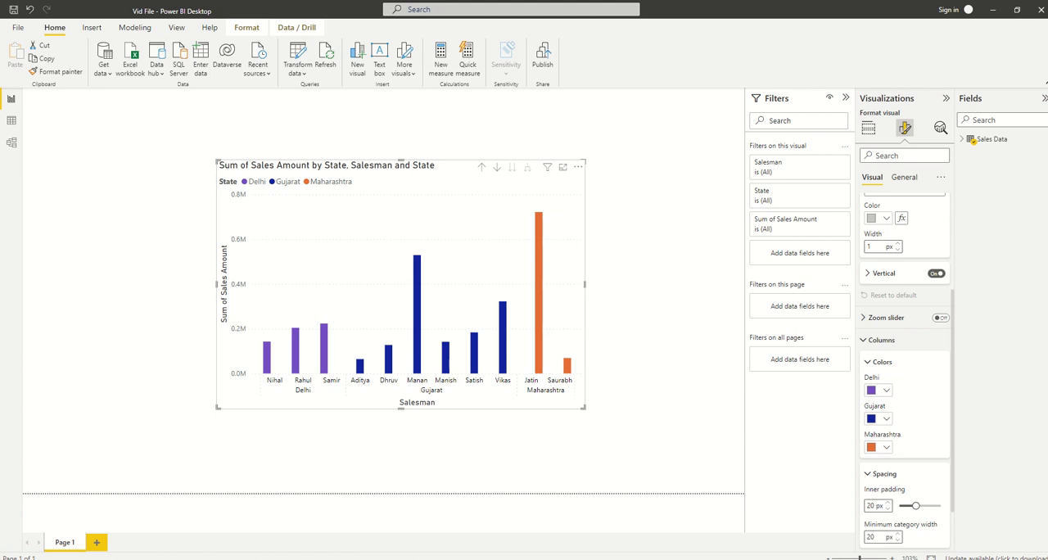
{"action": "left_click_drag", "start_coordinate": [915, 506], "coordinate": [939, 505]}
{"action": "key", "text": "Left"}
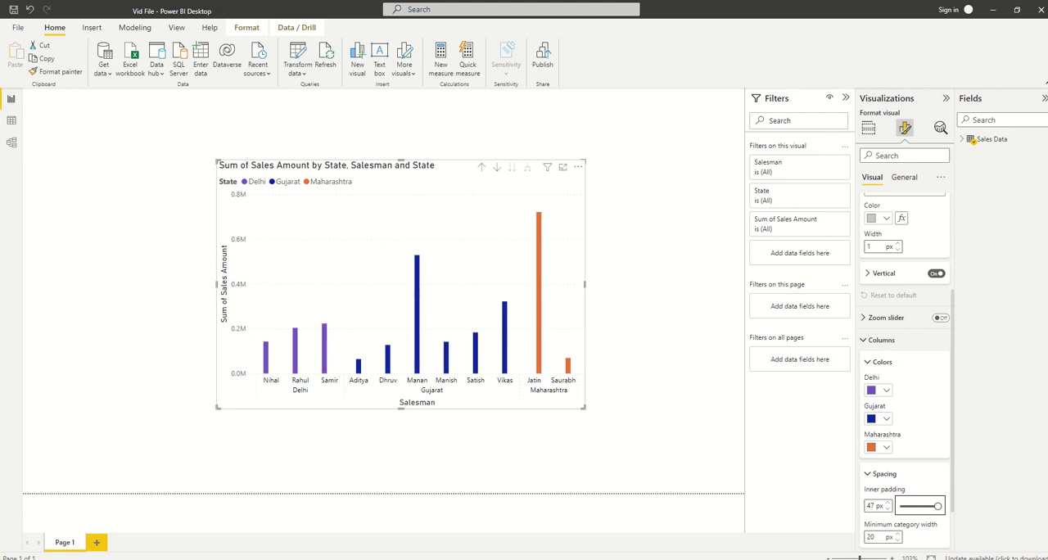
{"action": "left_click_drag", "start_coordinate": [938, 506], "coordinate": [900, 506]}
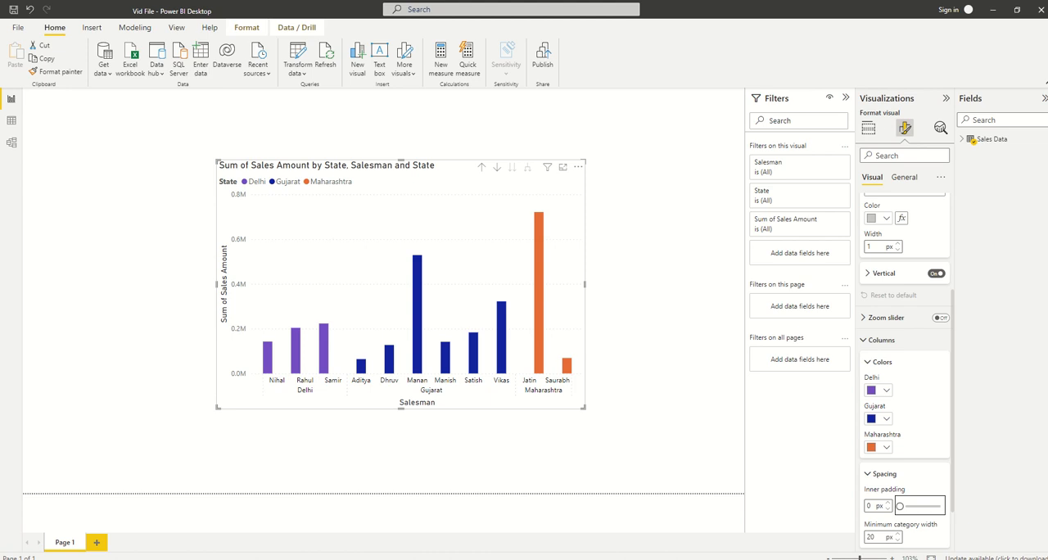
{"action": "scroll", "coordinate": [905, 368], "scroll_direction": "down", "scroll_amount": 2}
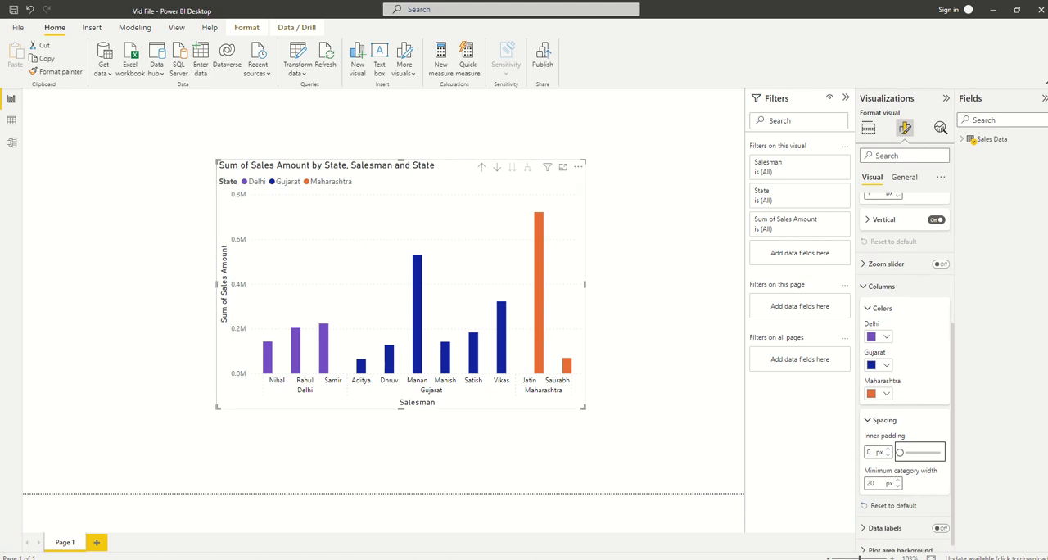
{"action": "left_click_drag", "start_coordinate": [900, 452], "coordinate": [922, 452]}
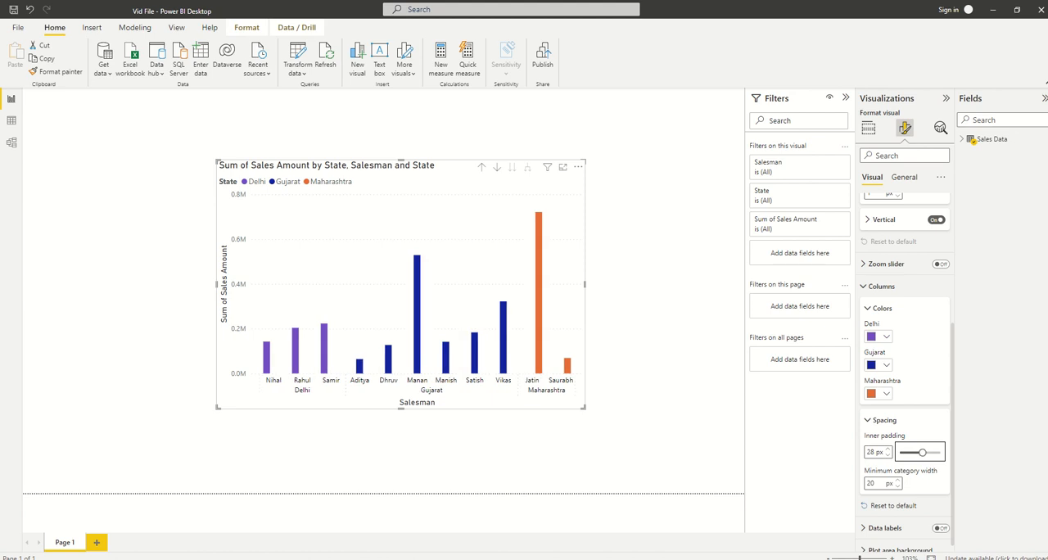
{"action": "left_click_drag", "start_coordinate": [923, 453], "coordinate": [916, 452]}
Enter a minimum category width of 40 px, and reset all column settings to default
{"action": "double_click", "coordinate": [871, 484]}
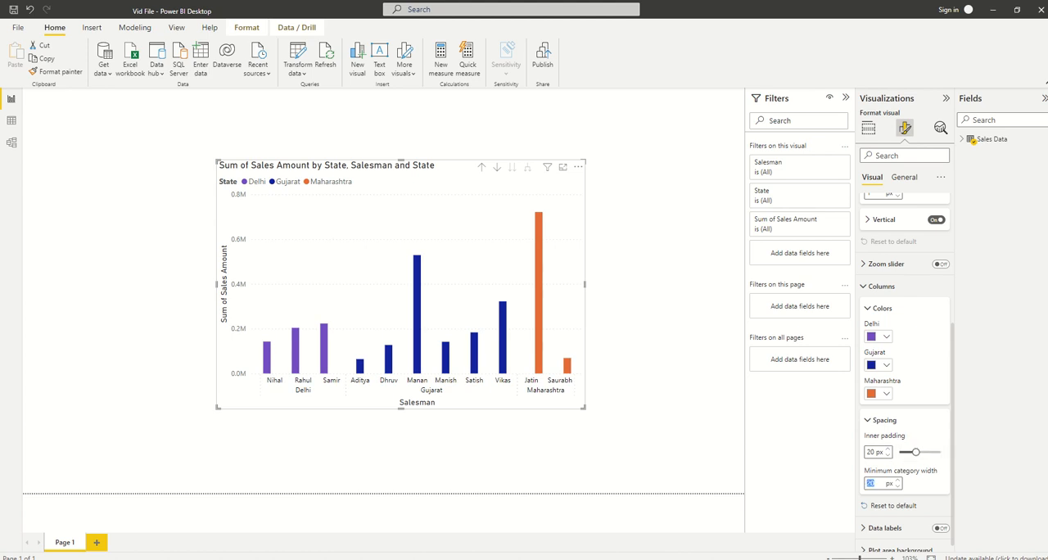
{"action": "type", "text": "40"}
{"action": "scroll", "coordinate": [905, 368], "scroll_direction": "down", "scroll_amount": 1}
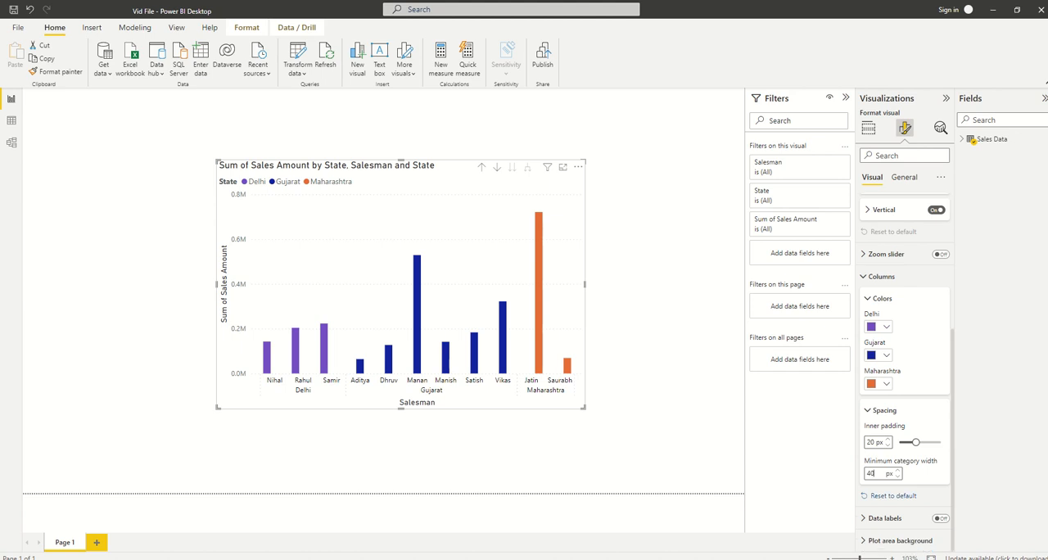
{"action": "left_click", "coordinate": [892, 495]}
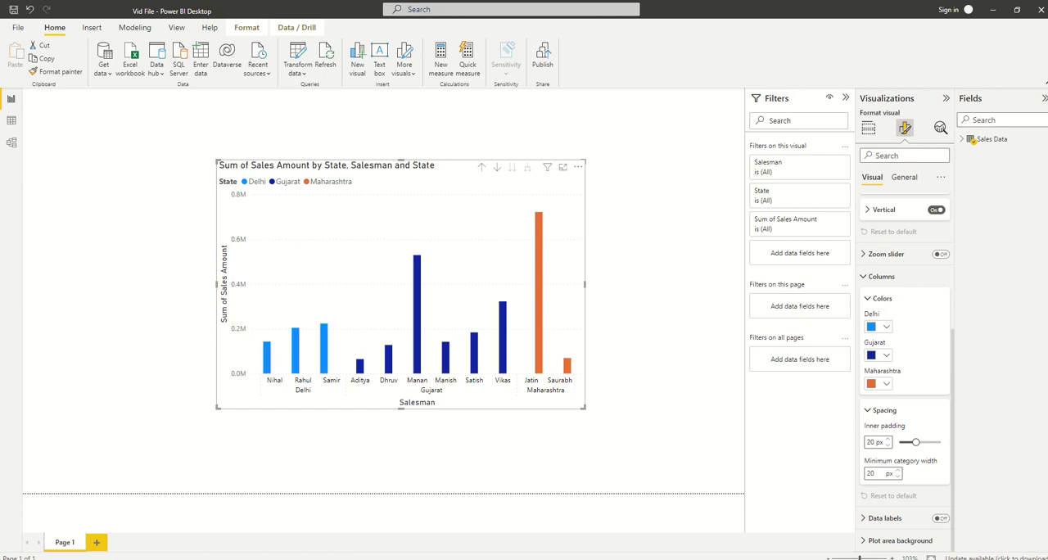
Turn on the chart's data labels and keep their settings applied to the All series
{"action": "mouse_move", "coordinate": [326, 328]}
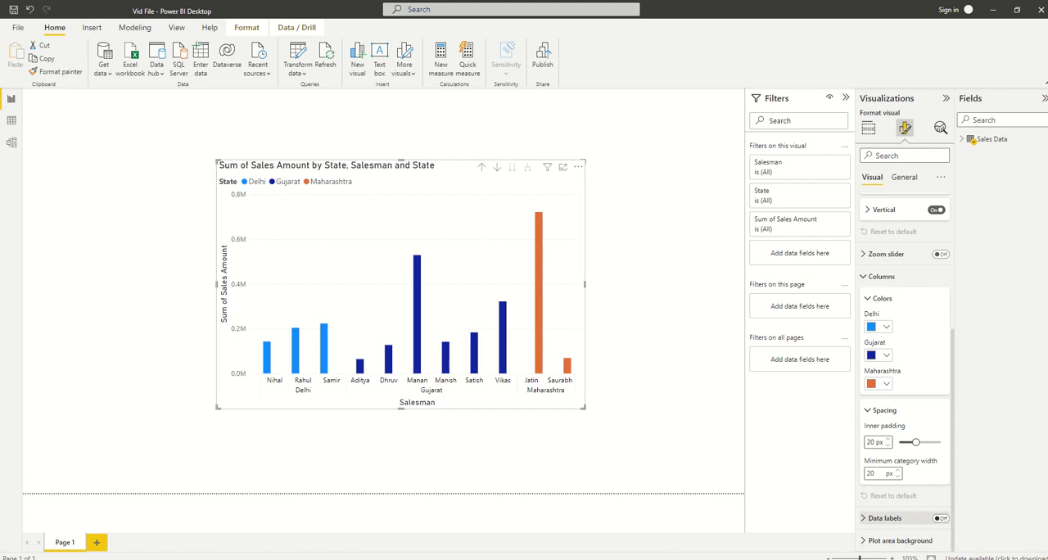
{"action": "left_click", "coordinate": [940, 518]}
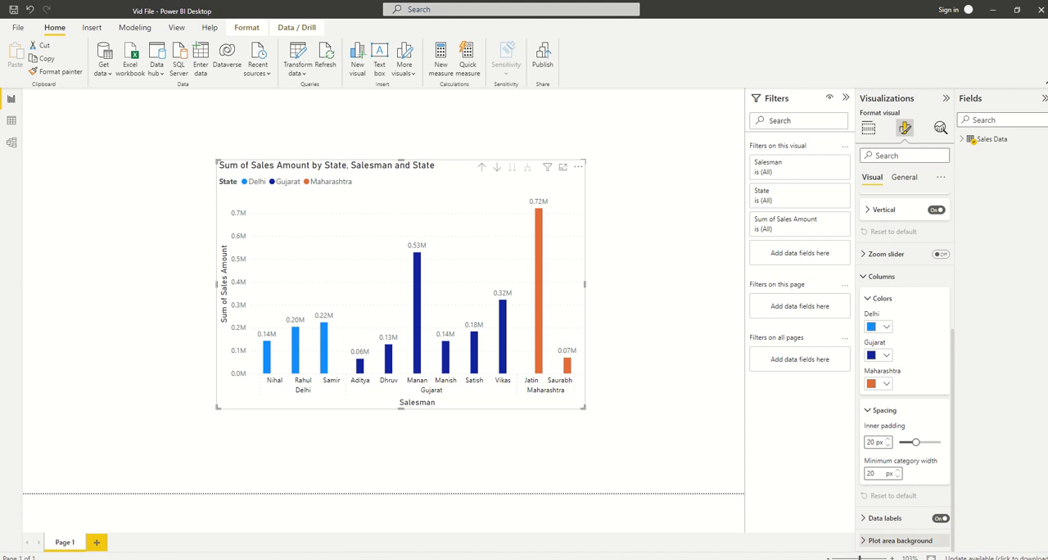
{"action": "left_click", "coordinate": [884, 518]}
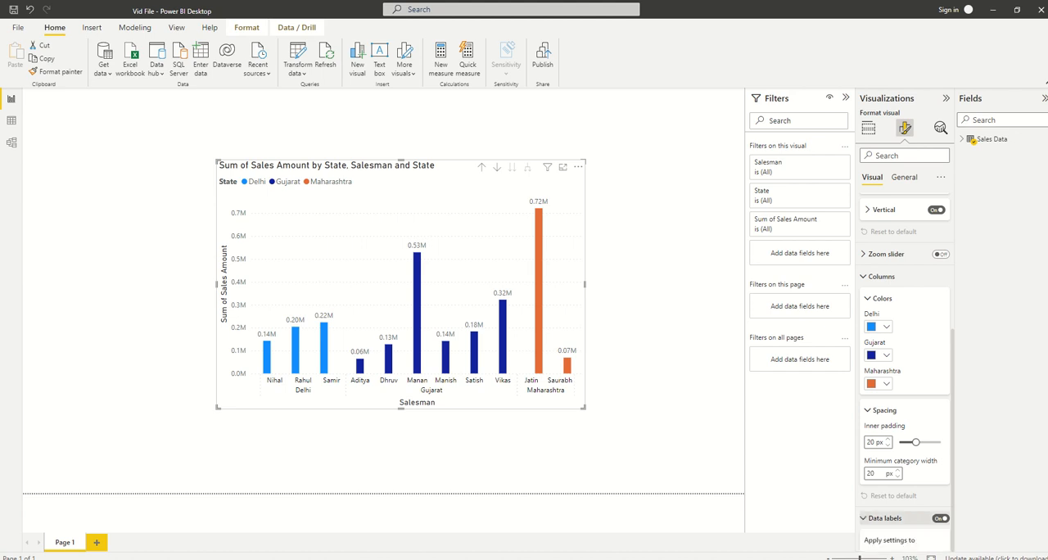
{"action": "scroll", "coordinate": [905, 369], "scroll_direction": "down", "scroll_amount": 2}
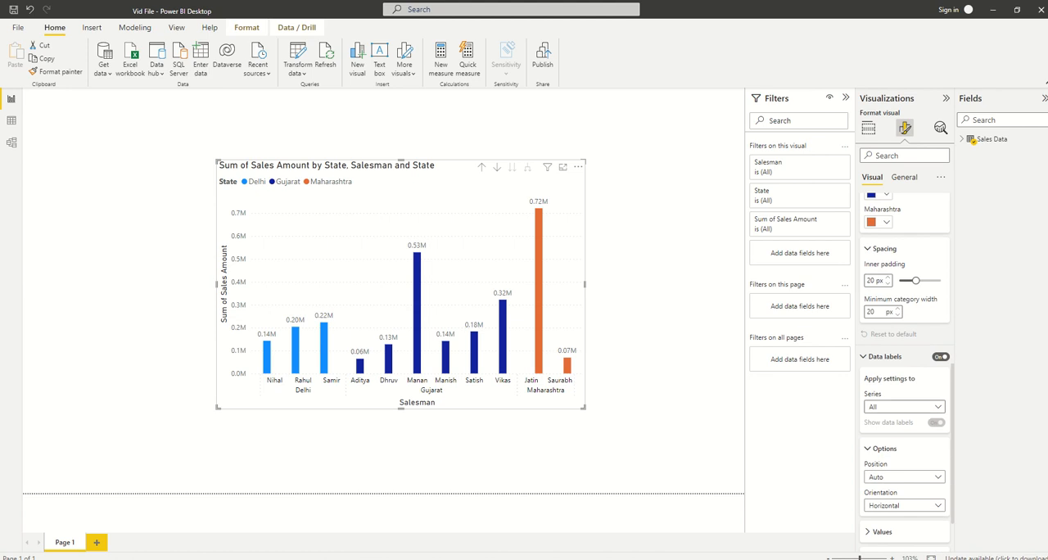
{"action": "left_click", "coordinate": [904, 407]}
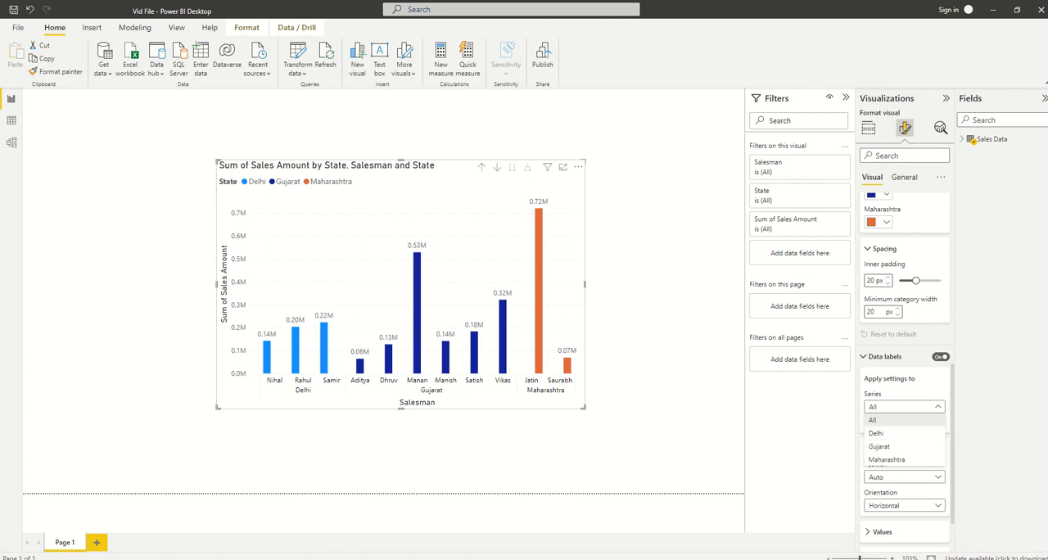
{"action": "left_click", "coordinate": [904, 421]}
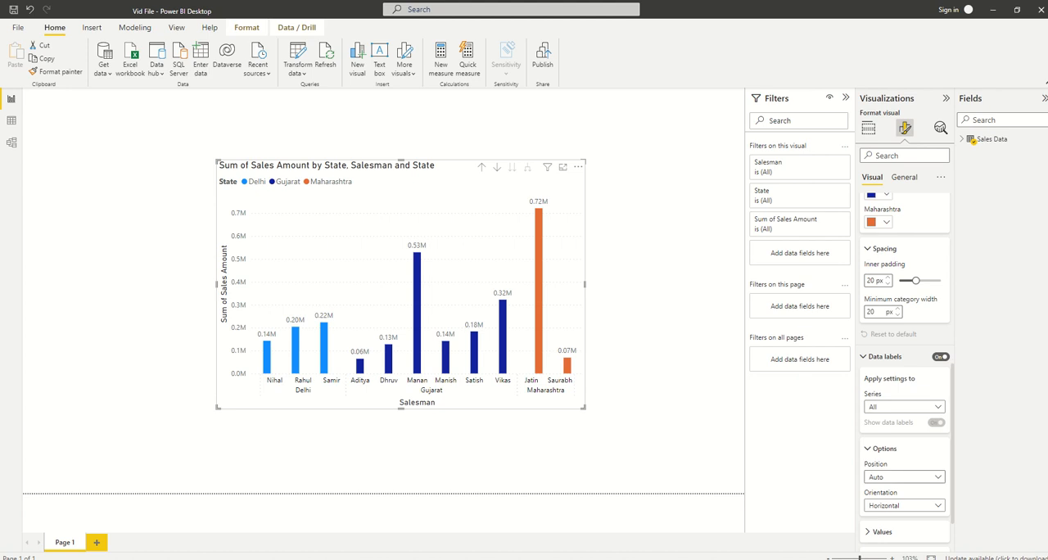
{"action": "scroll", "coordinate": [905, 368], "scroll_direction": "down", "scroll_amount": 2}
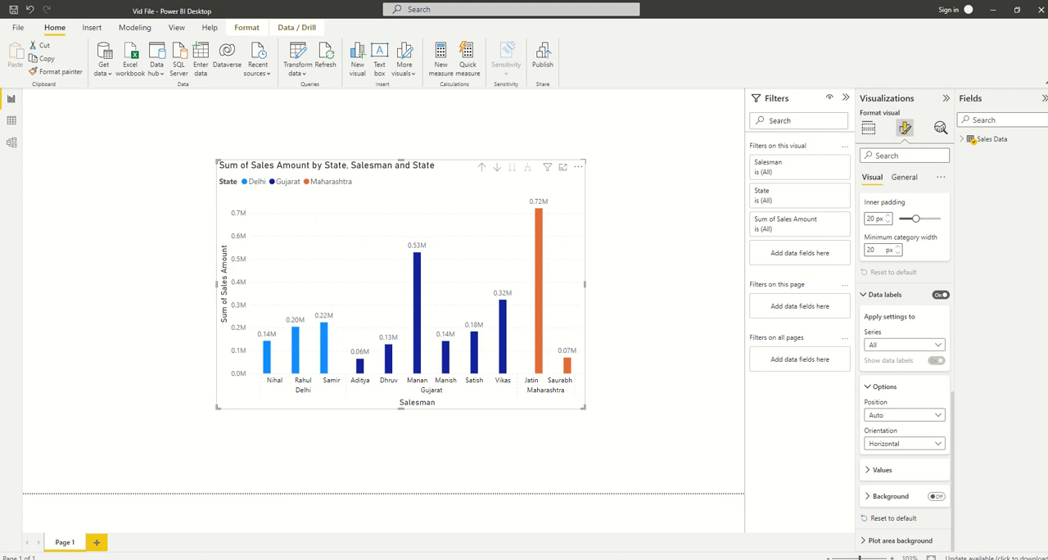
Try the Inside end position for the data labels, and set the position to Outside end
{"action": "left_click", "coordinate": [883, 386]}
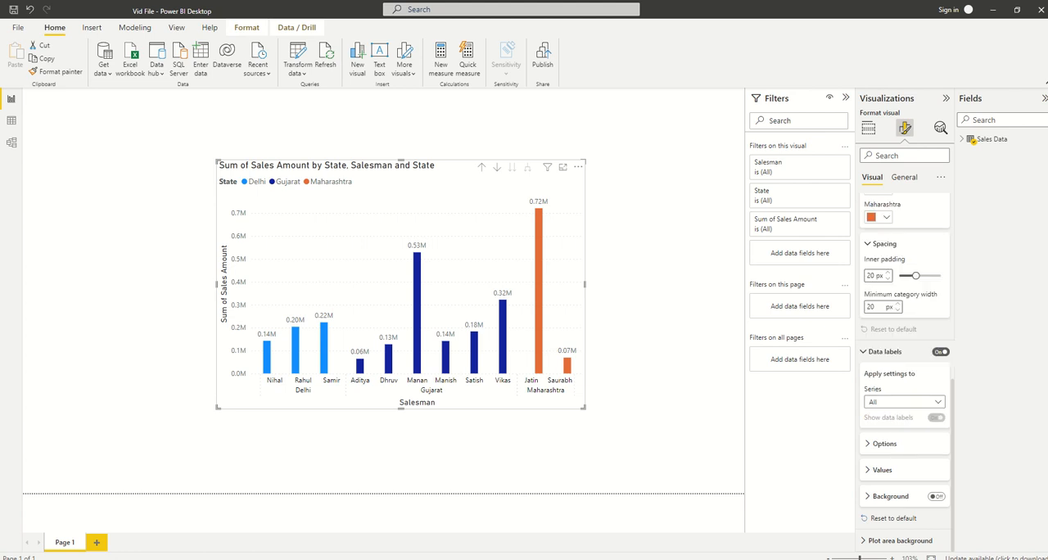
{"action": "left_click", "coordinate": [883, 444]}
{"action": "scroll", "coordinate": [892, 443], "scroll_direction": "down", "scroll_amount": 1}
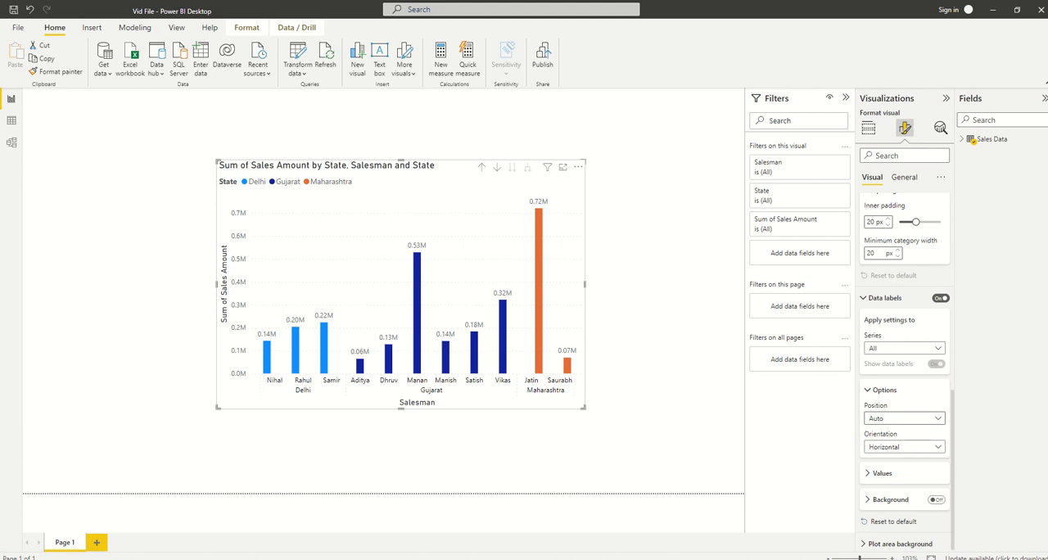
{"action": "left_click", "coordinate": [904, 417]}
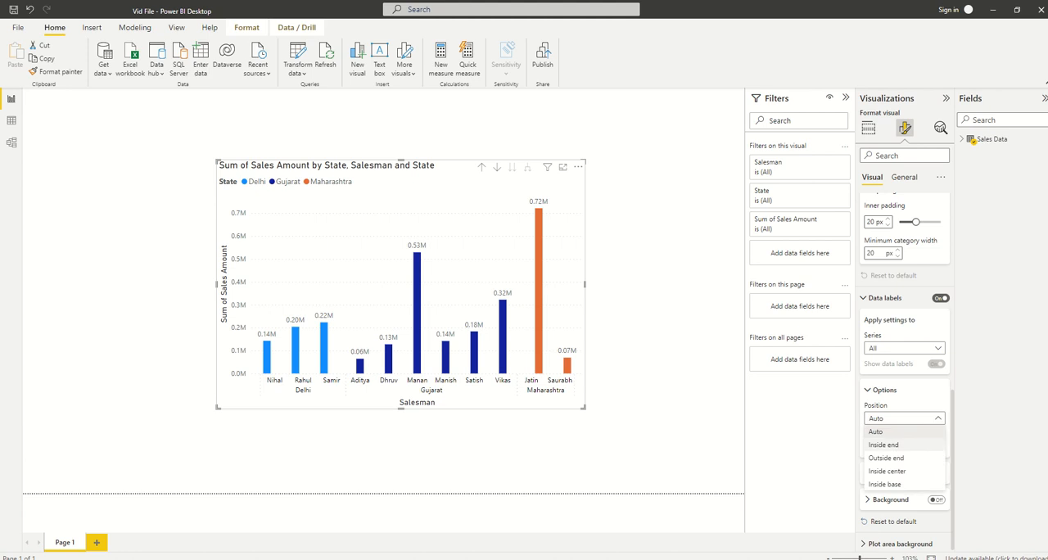
{"action": "left_click", "coordinate": [884, 445]}
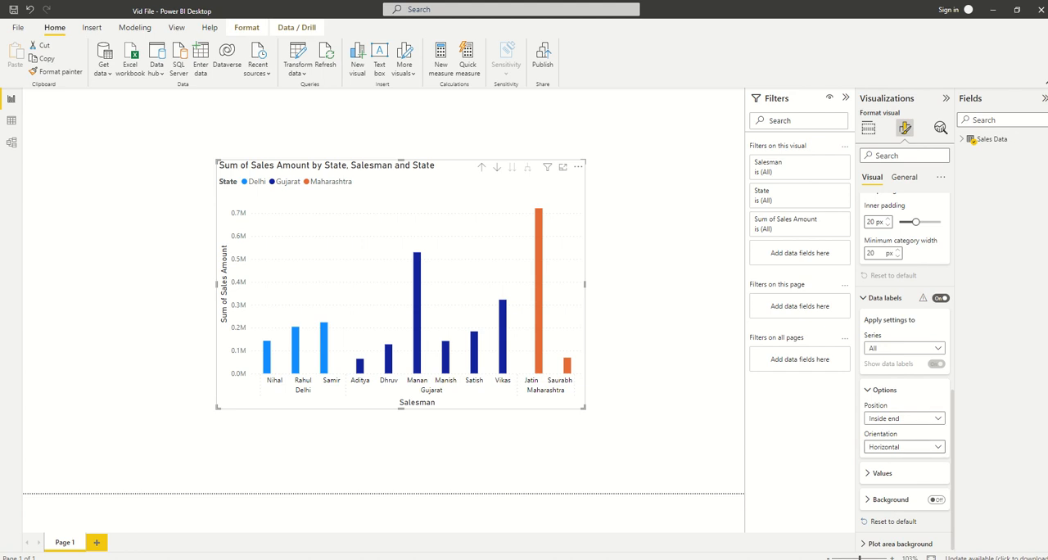
{"action": "left_click", "coordinate": [904, 447]}
{"action": "left_click", "coordinate": [904, 419]}
{"action": "left_click", "coordinate": [904, 418]}
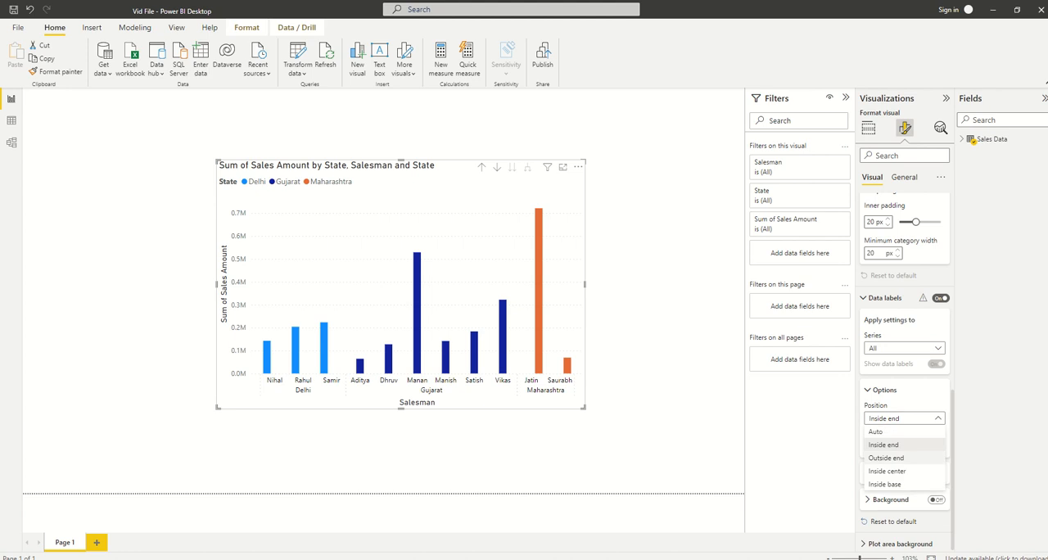
{"action": "left_click", "coordinate": [886, 458]}
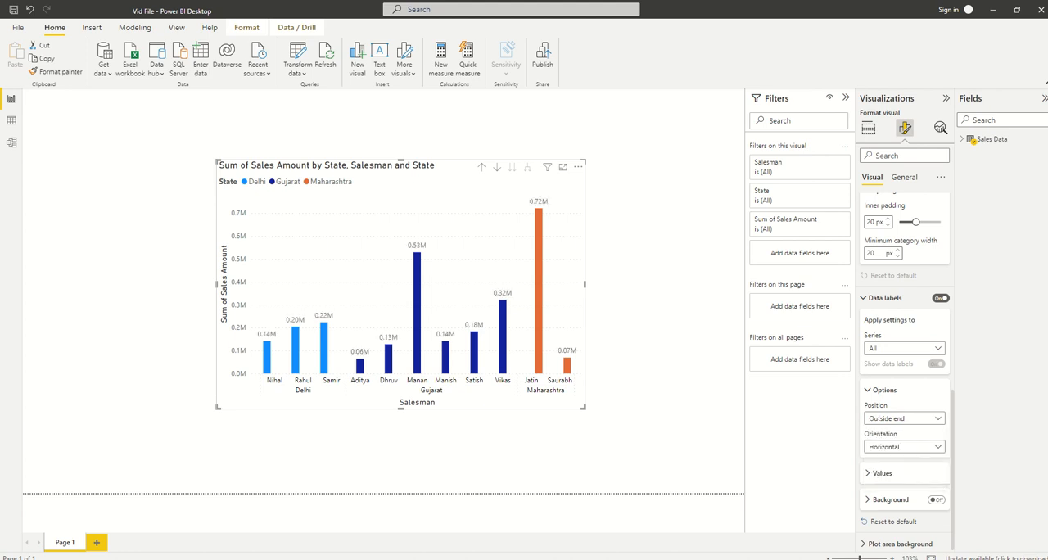
Try the Inside center position for the data labels and return it to Outside end
{"action": "left_click", "coordinate": [904, 419]}
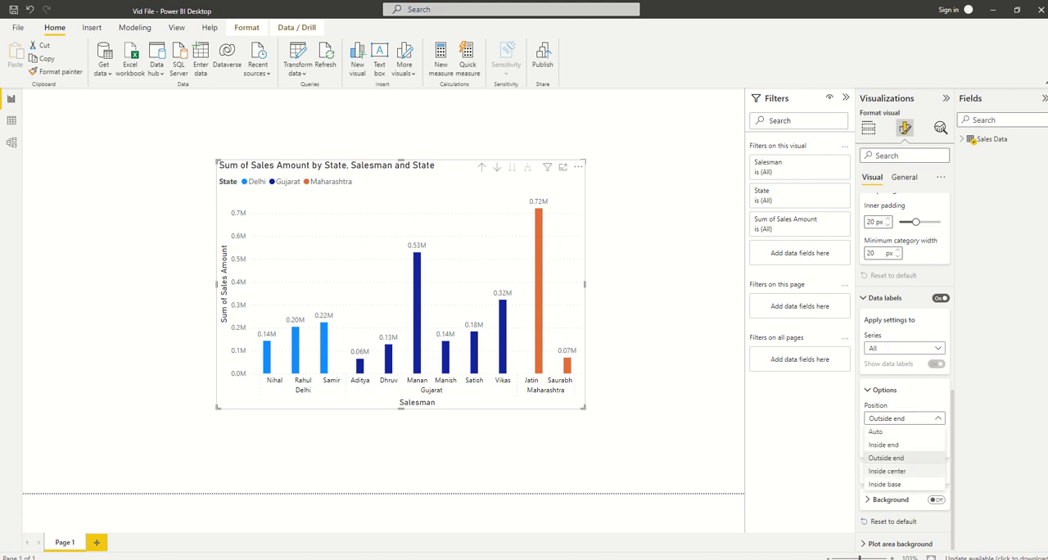
{"action": "left_click", "coordinate": [887, 471]}
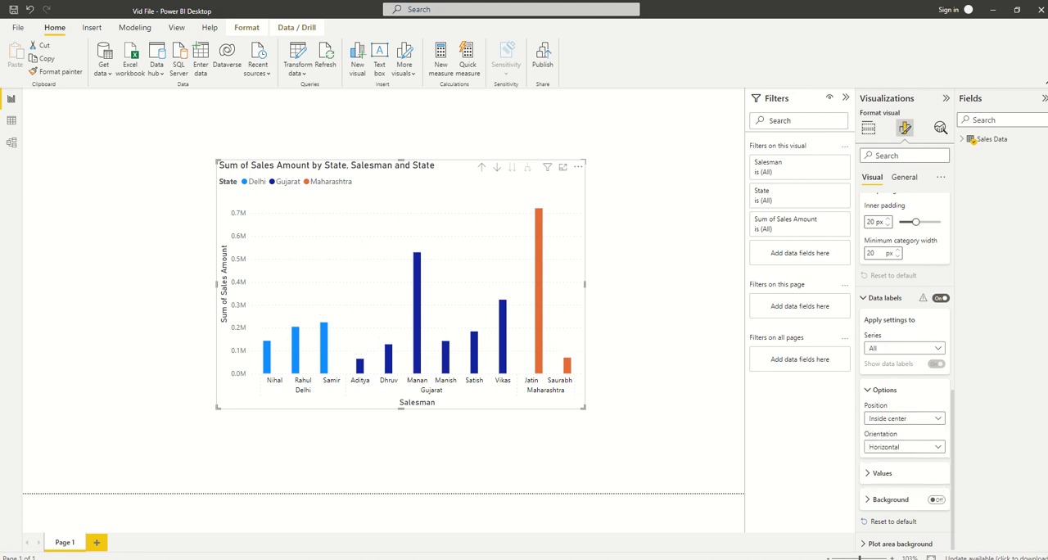
{"action": "left_click", "coordinate": [904, 418]}
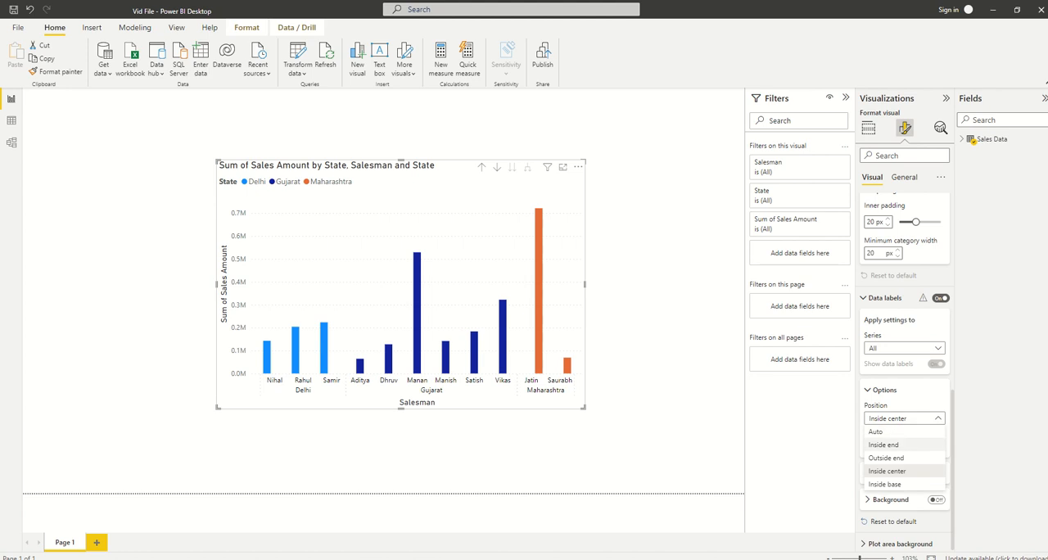
{"action": "left_click", "coordinate": [886, 458]}
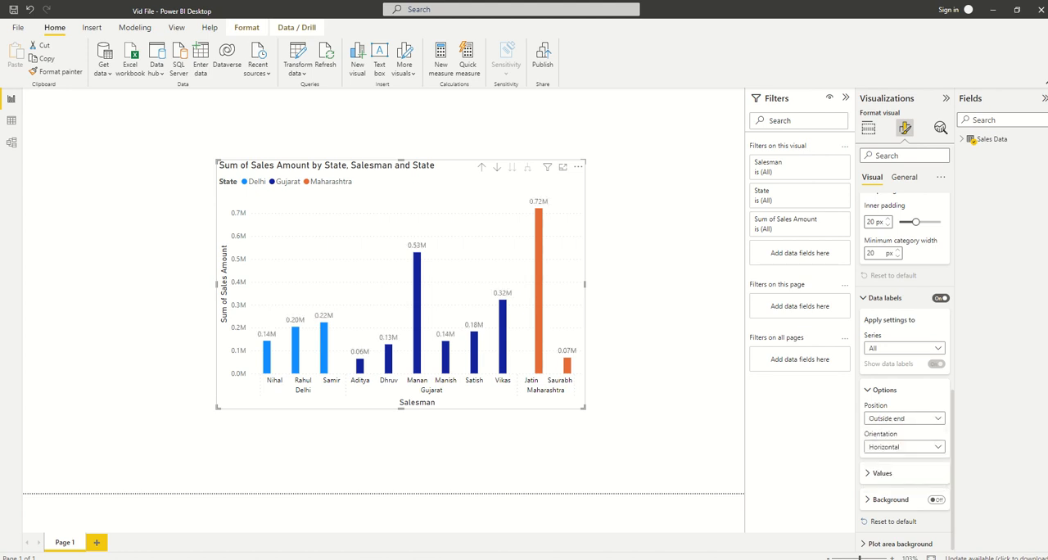
Change the font of the data label values to Georgia
{"action": "scroll", "coordinate": [903, 426], "scroll_direction": "down", "scroll_amount": 1}
{"action": "left_click", "coordinate": [882, 470]}
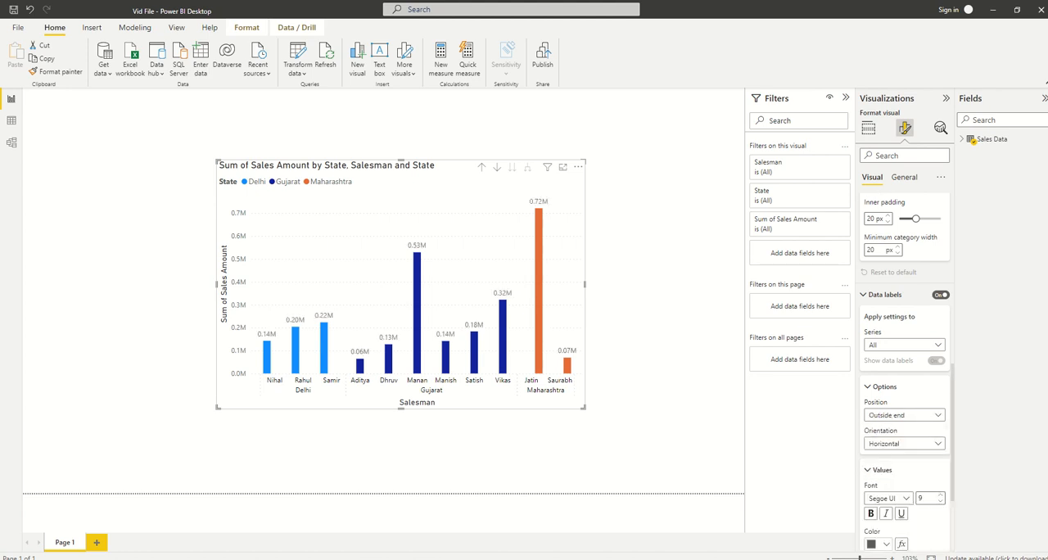
{"action": "scroll", "coordinate": [901, 442], "scroll_direction": "down", "scroll_amount": 1}
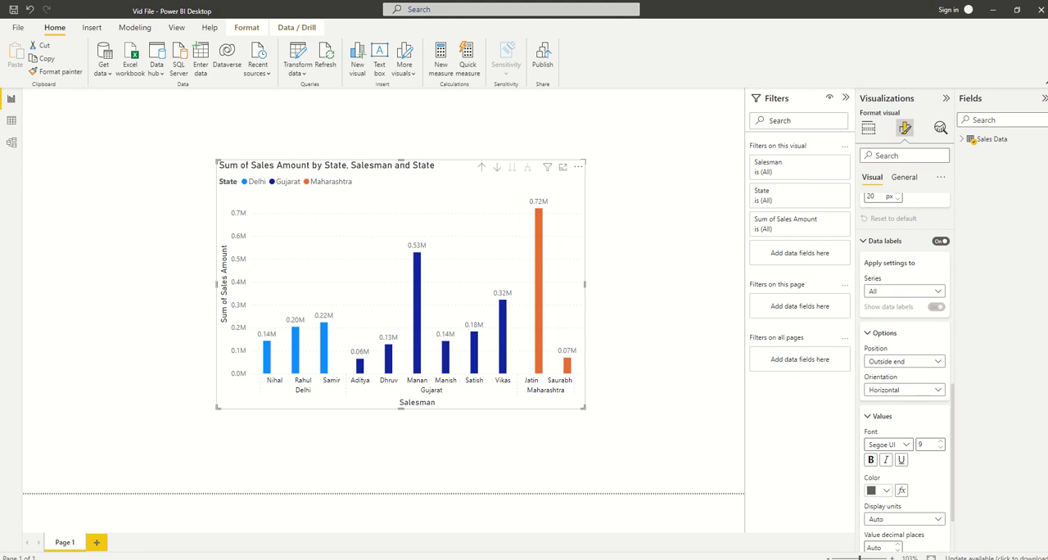
{"action": "left_click", "coordinate": [906, 445]}
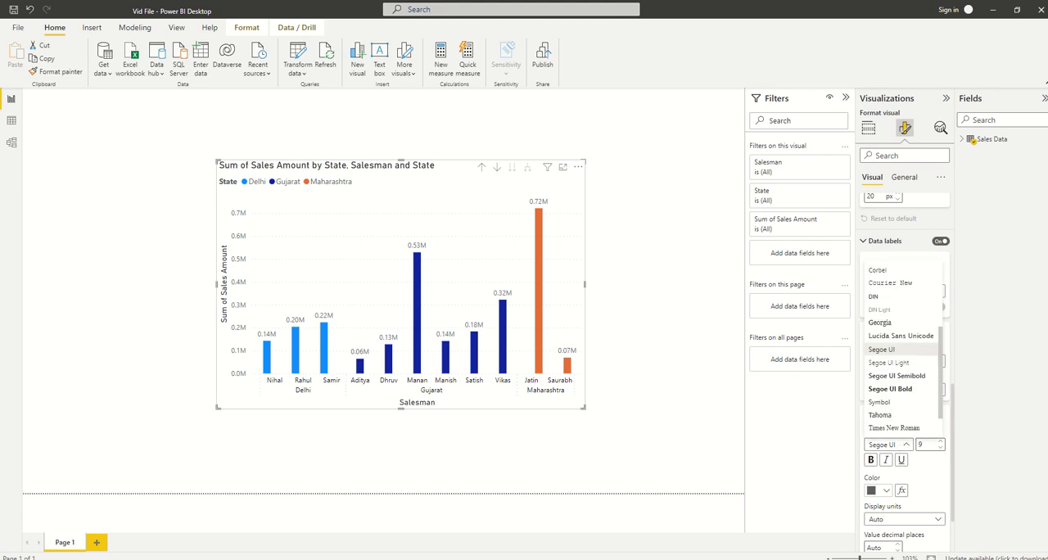
{"action": "left_click", "coordinate": [880, 322]}
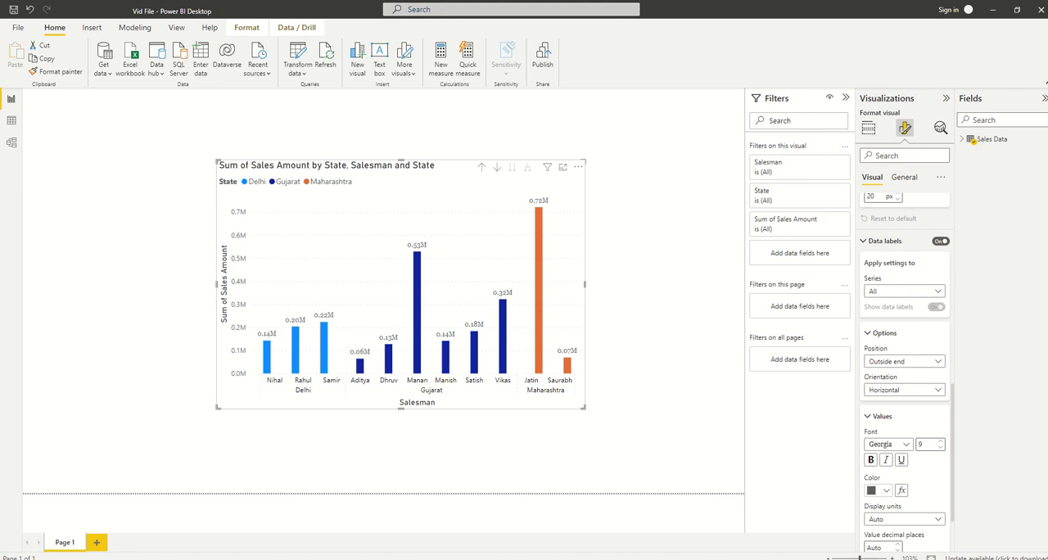
Try a font size of 12 for the data label values and set it back to 9
{"action": "left_click", "coordinate": [924, 444]}
{"action": "left_click_drag", "start_coordinate": [924, 445], "coordinate": [912, 444]}
{"action": "type", "text": "12"}
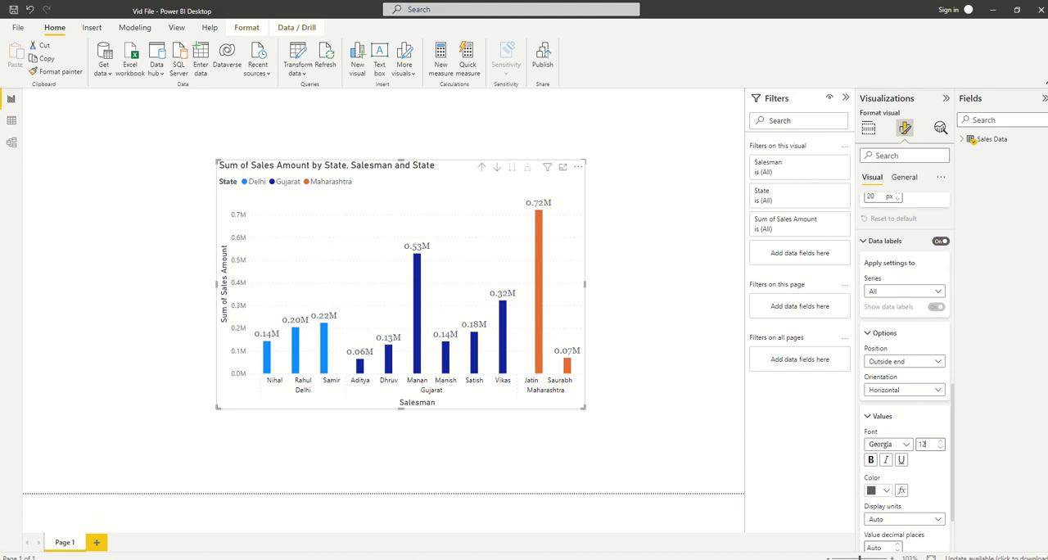
{"action": "left_click_drag", "start_coordinate": [928, 445], "coordinate": [911, 445]}
{"action": "type", "text": "9"}
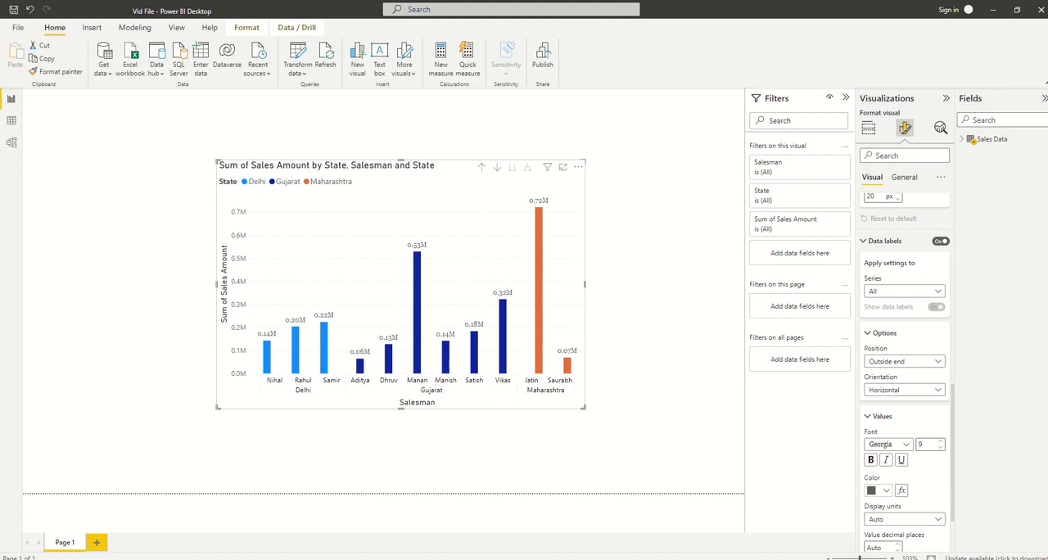
Change the colour of the data label values to the light blue theme colour
{"action": "scroll", "coordinate": [905, 328], "scroll_direction": "up", "scroll_amount": 1}
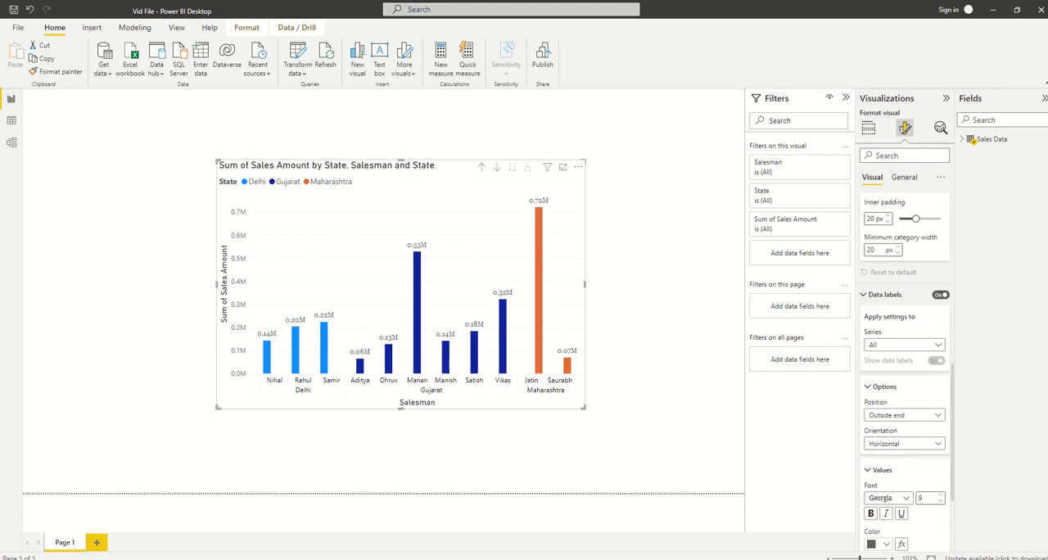
{"action": "scroll", "coordinate": [905, 327], "scroll_direction": "down", "scroll_amount": 1}
{"action": "scroll", "coordinate": [905, 328], "scroll_direction": "down", "scroll_amount": 1}
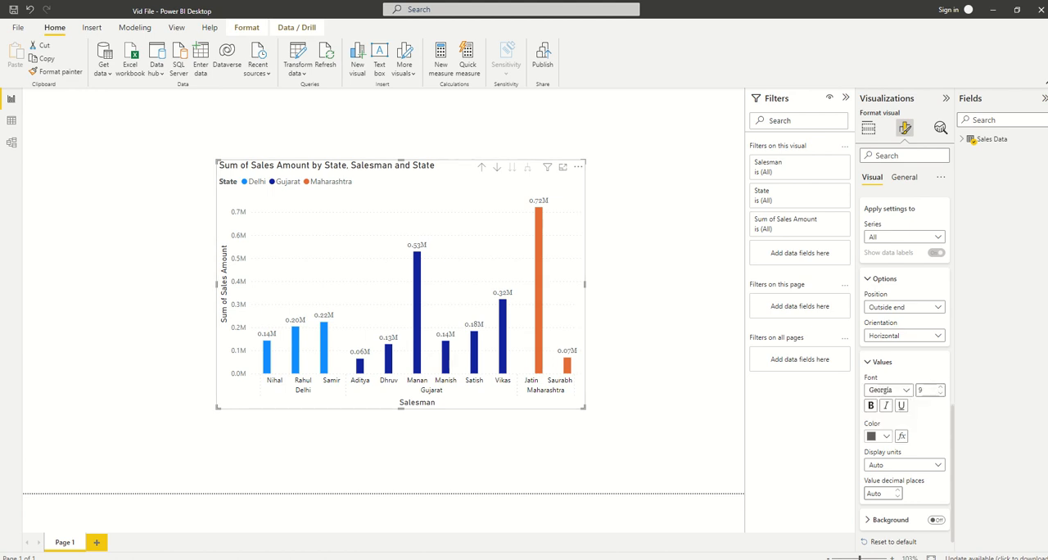
{"action": "left_click", "coordinate": [880, 436]}
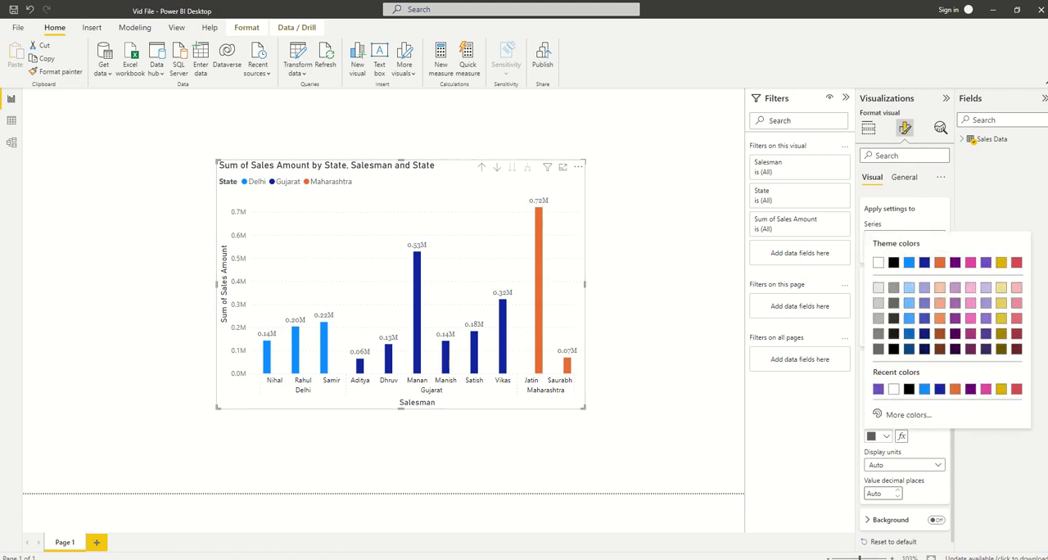
{"action": "left_click", "coordinate": [909, 262]}
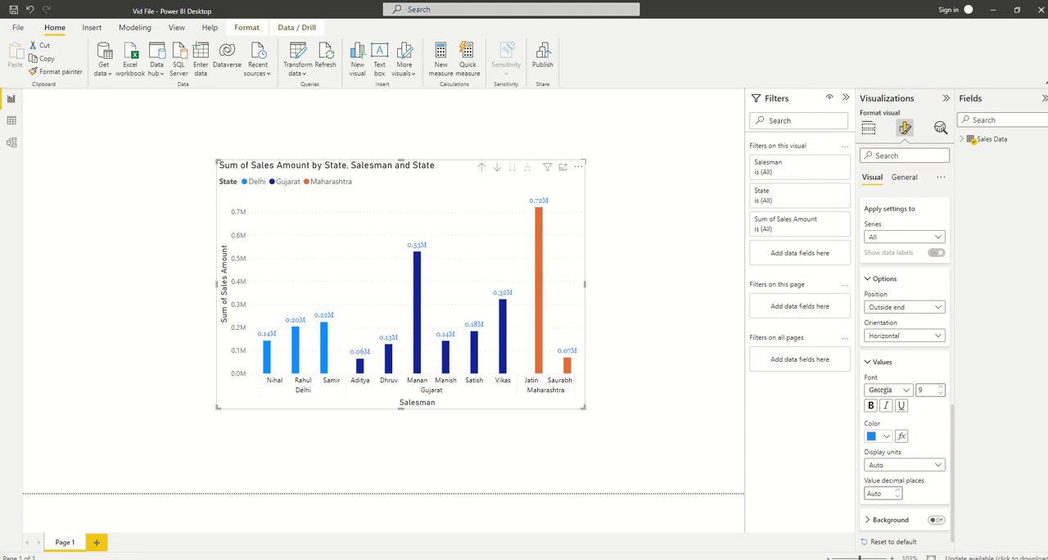
Try Thousands as the display units of the data label values, and set the units to Millions
{"action": "scroll", "coordinate": [905, 369], "scroll_direction": "down", "scroll_amount": 1}
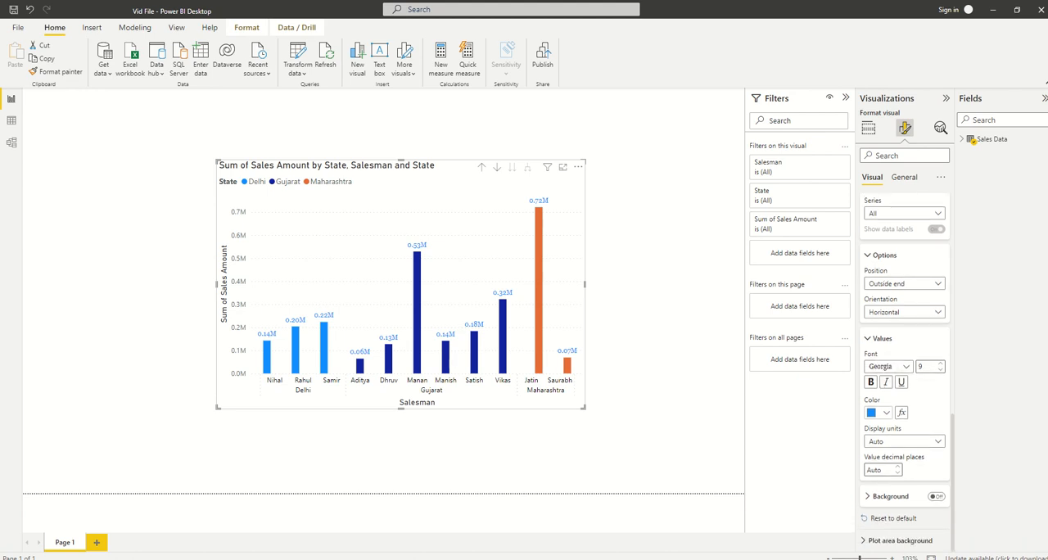
{"action": "left_click", "coordinate": [905, 442]}
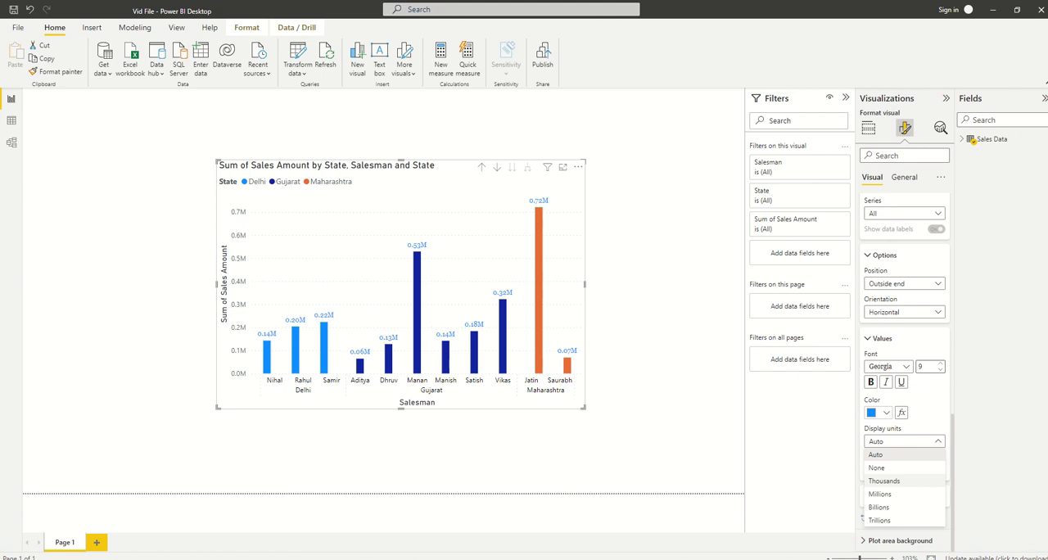
{"action": "left_click", "coordinate": [885, 481]}
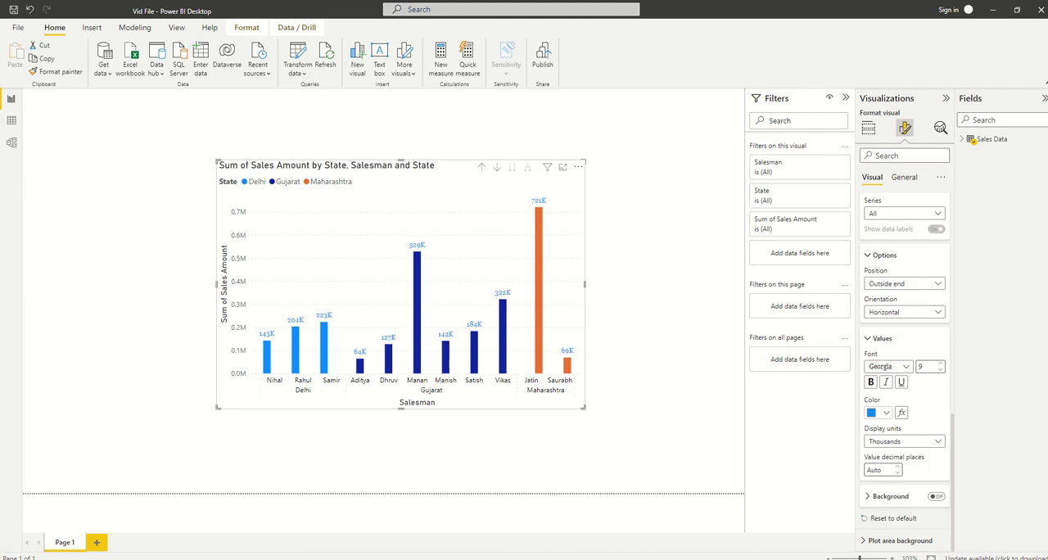
{"action": "left_click", "coordinate": [904, 441]}
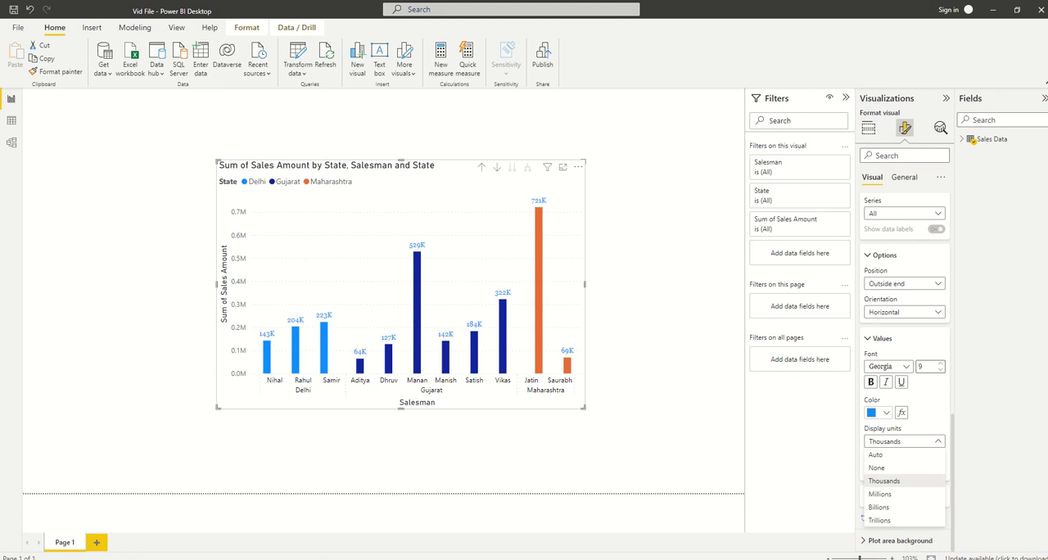
{"action": "left_click", "coordinate": [881, 494]}
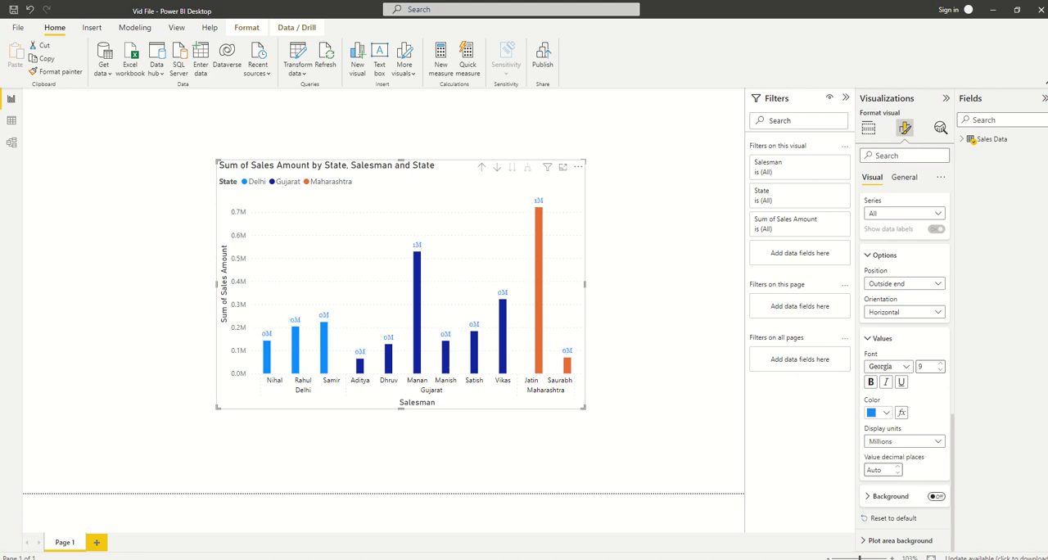
Try a background behind the data labels, and reset all data label settings to default
{"action": "left_click", "coordinate": [935, 496]}
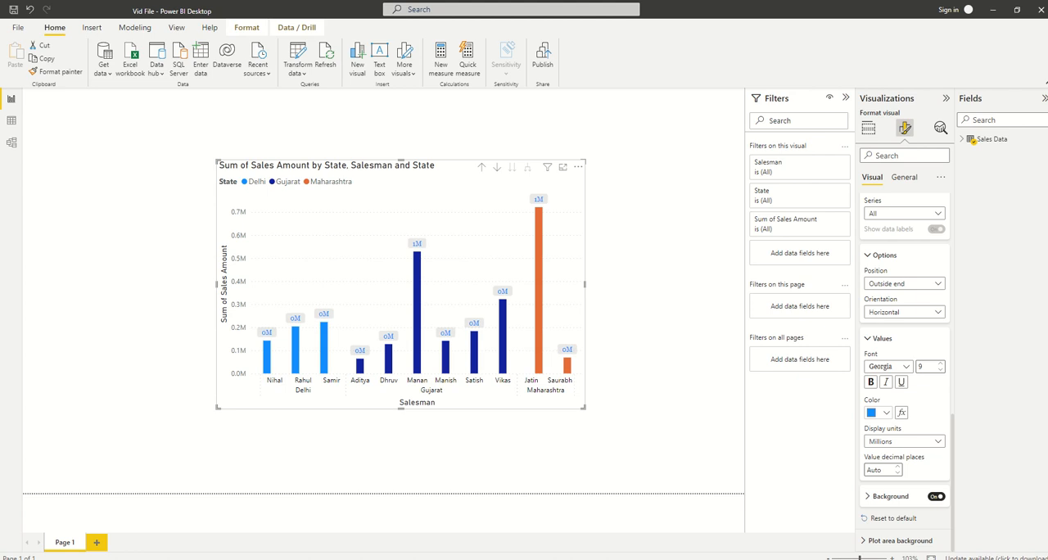
{"action": "left_click", "coordinate": [935, 496]}
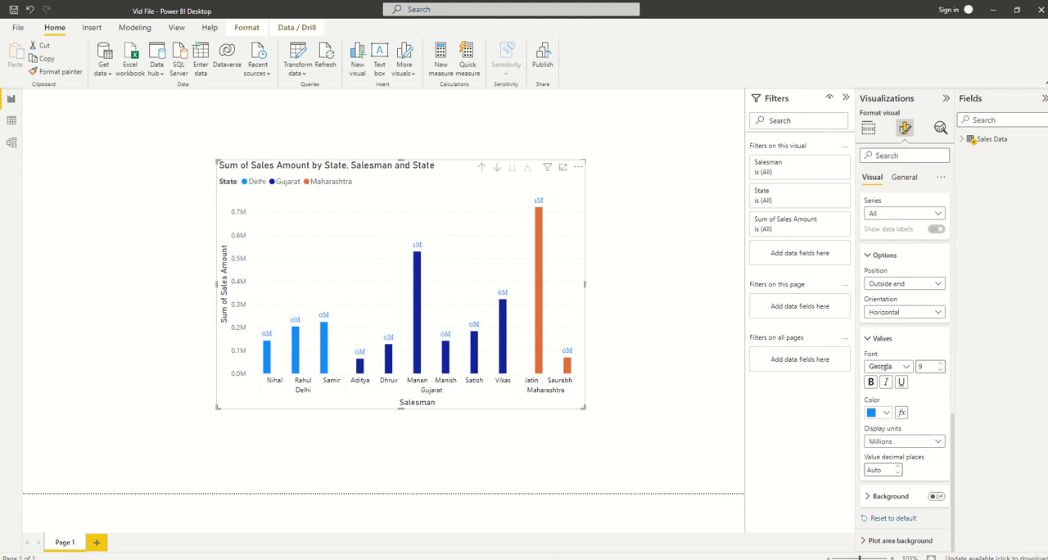
{"action": "left_click", "coordinate": [893, 518]}
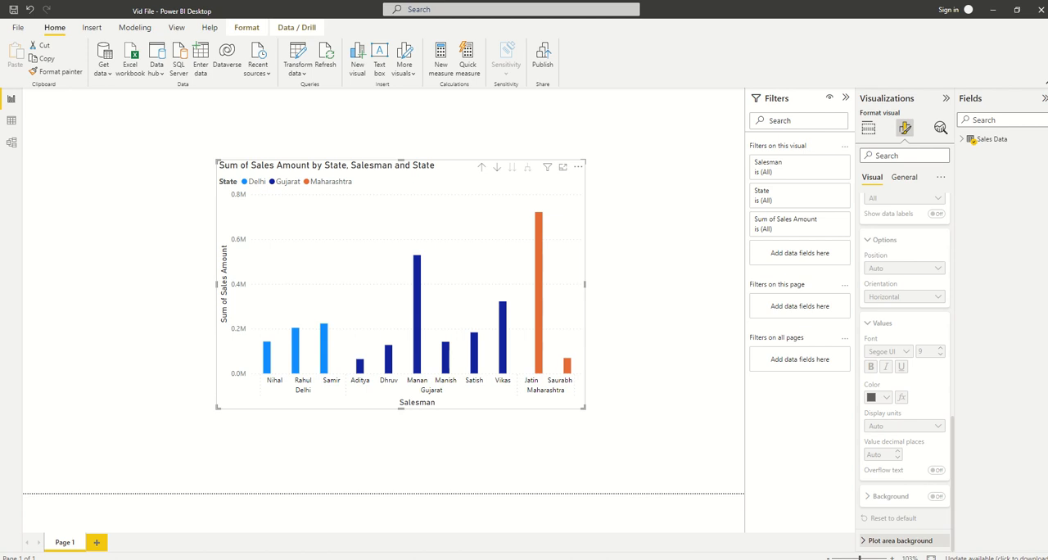
Set the chart's height to 500 and its width to 700 in its general size properties
{"action": "left_click", "coordinate": [900, 540]}
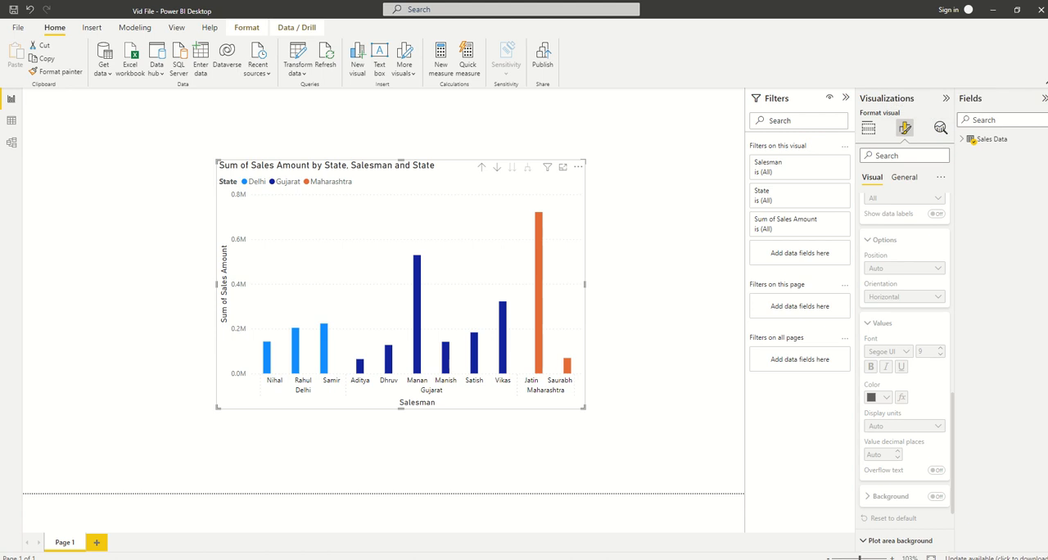
{"action": "left_click", "coordinate": [904, 178]}
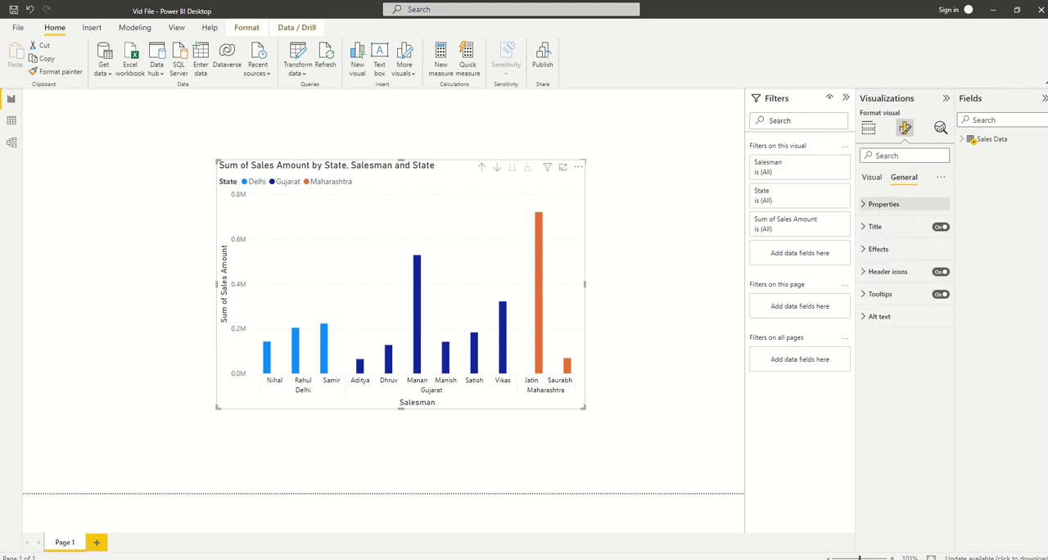
{"action": "left_click", "coordinate": [883, 204]}
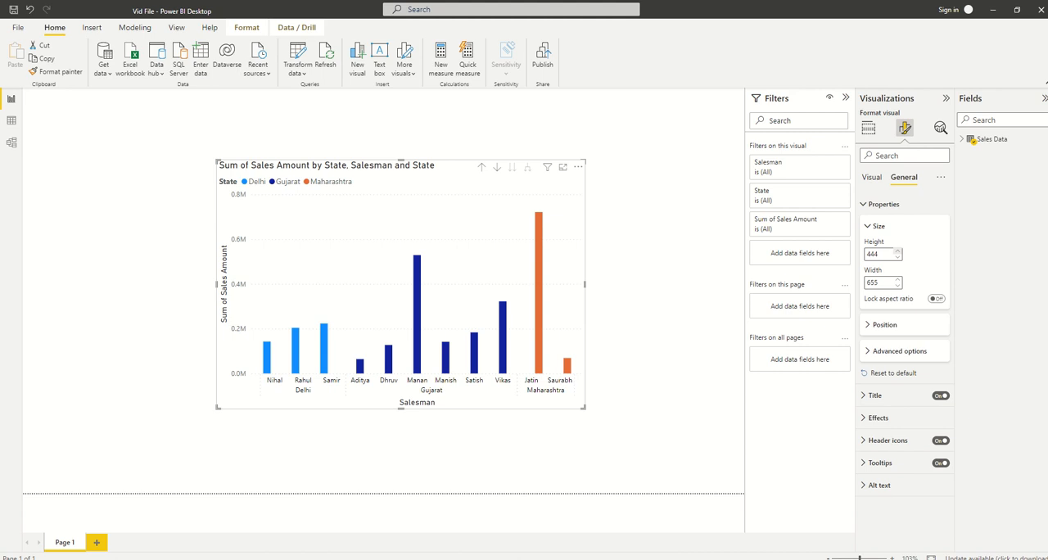
{"action": "key", "text": "Up"}
{"action": "key", "text": "Up"}
{"action": "key", "text": "Up"}
{"action": "key", "text": "Up"}
{"action": "key", "text": "Up"}
{"action": "key", "text": "Up"}
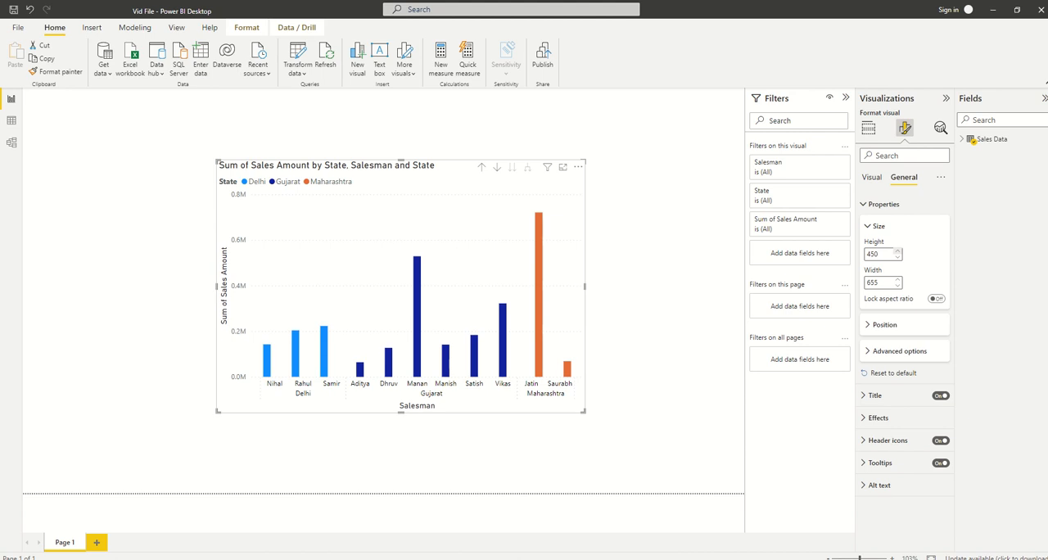
{"action": "key", "text": "Up"}
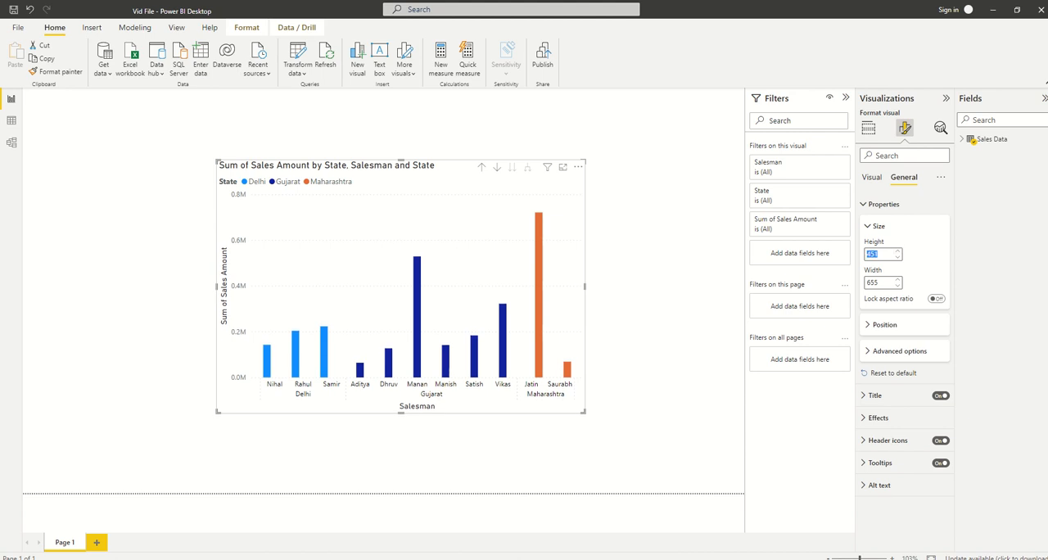
{"action": "type", "text": "500"}
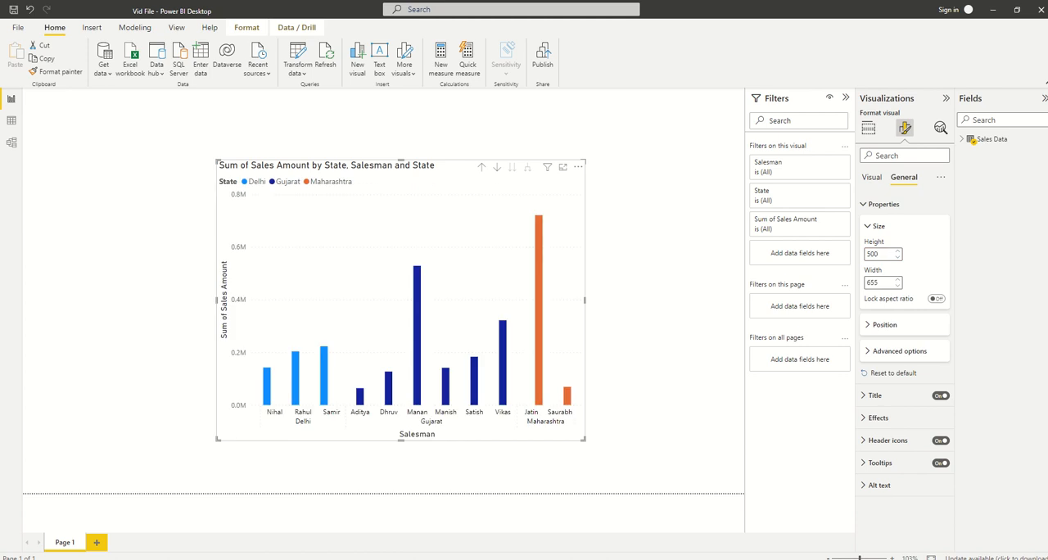
{"action": "key", "text": "ctrl+a"}
{"action": "type", "text": "700"}
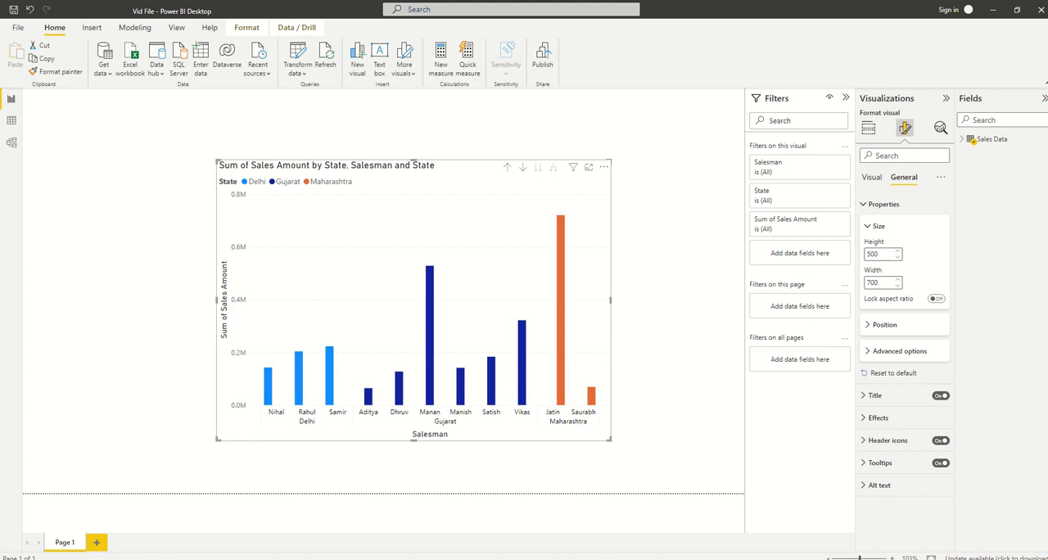
Widen the chart freehand to about 786, move it to about 302 horizontal and 129 vertical, and show its position settings
{"action": "left_click_drag", "start_coordinate": [610, 301], "coordinate": [659, 301]}
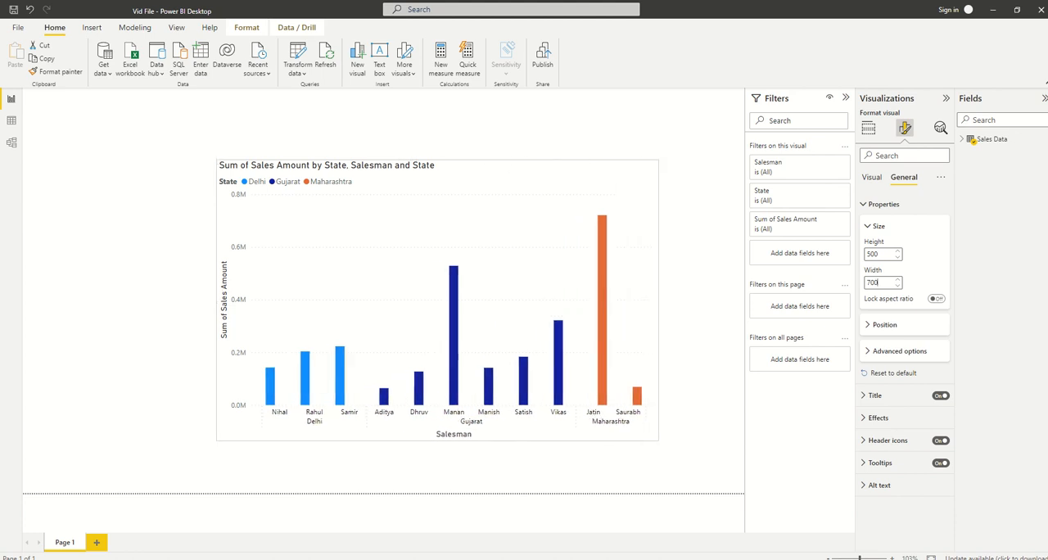
{"action": "left_click_drag", "start_coordinate": [524, 230], "coordinate": [502, 230]}
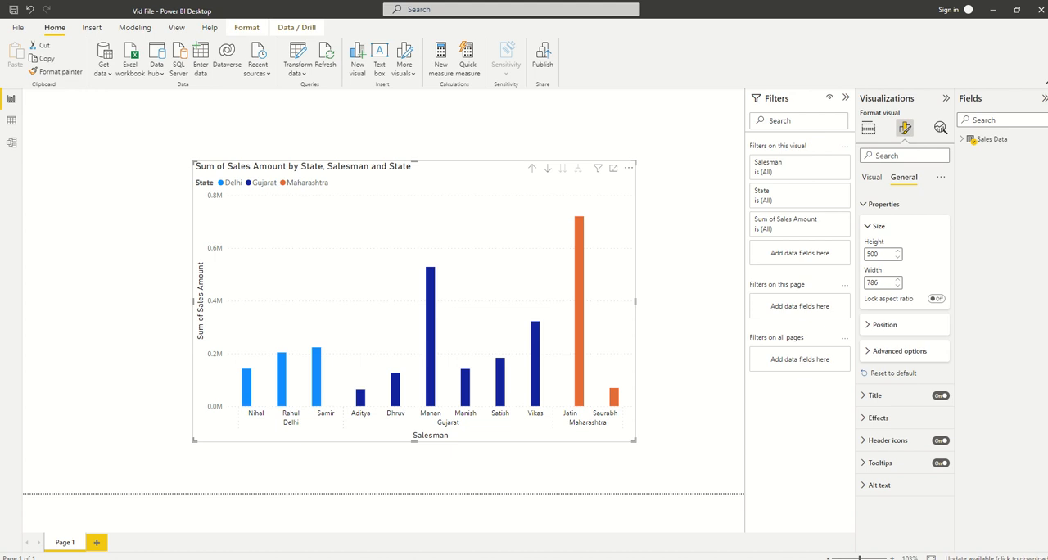
{"action": "left_click", "coordinate": [884, 325]}
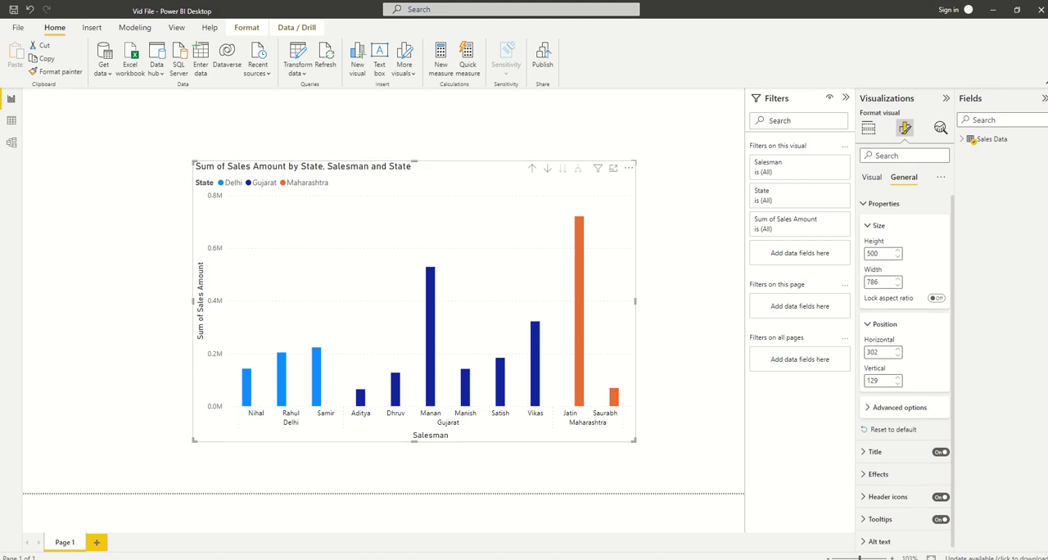
Try switching the Maintain layer order and Responsive options on and off, and reset the chart's properties to default
{"action": "left_click", "coordinate": [899, 407]}
{"action": "scroll", "coordinate": [901, 407], "scroll_direction": "down", "scroll_amount": 1}
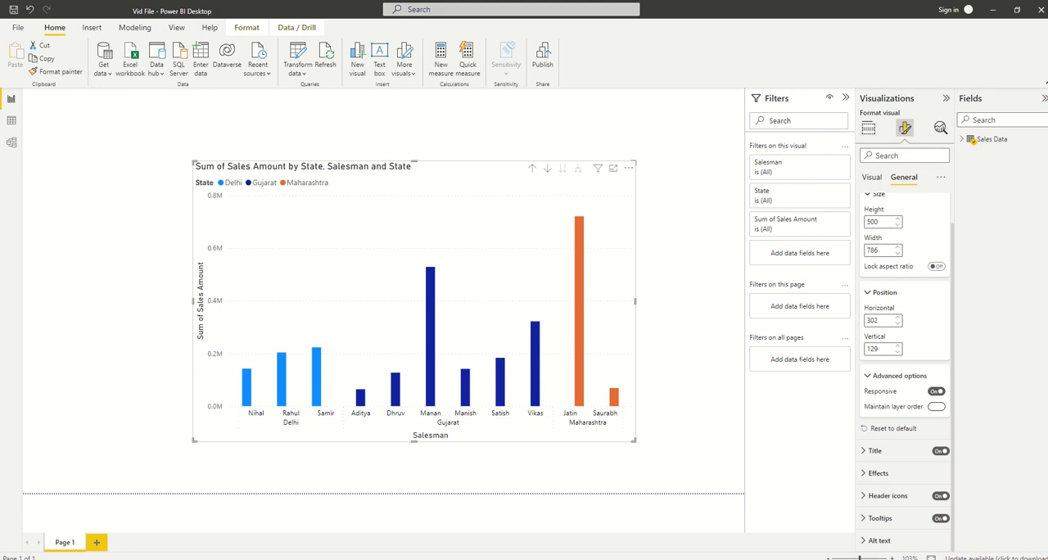
{"action": "left_click", "coordinate": [936, 406]}
{"action": "left_click", "coordinate": [936, 406]}
{"action": "left_click", "coordinate": [936, 391]}
{"action": "left_click", "coordinate": [937, 391]}
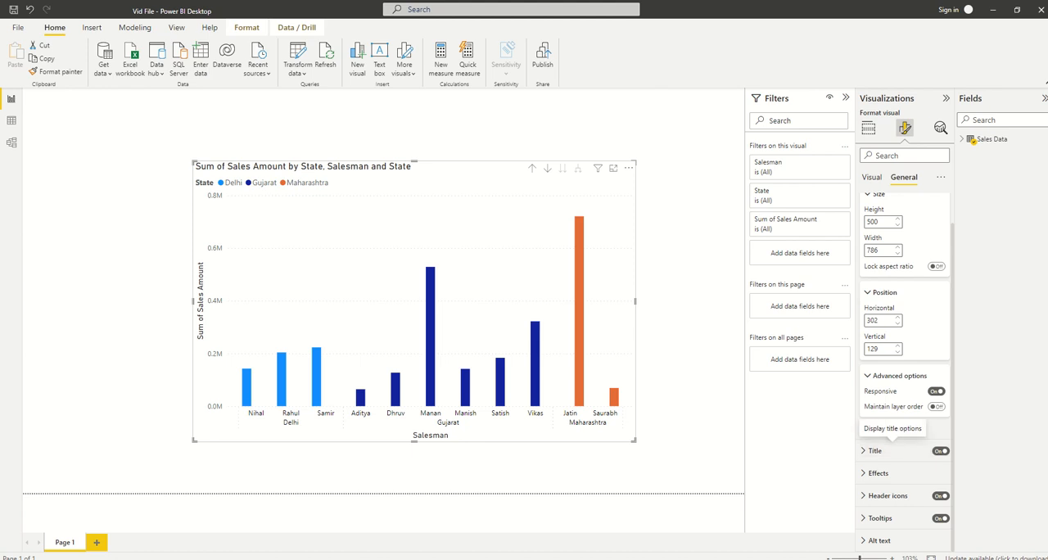
{"action": "left_click", "coordinate": [893, 428]}
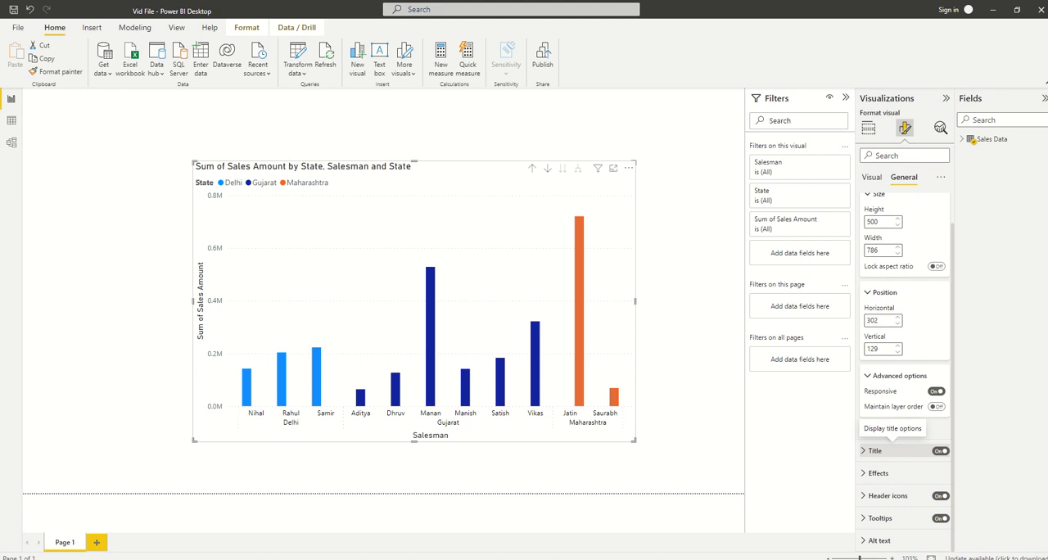
Replace "Sum of" with "Total" in the chart title so it reads "Total Sales Amount by State, Salesman and State"
{"action": "left_click", "coordinate": [875, 451]}
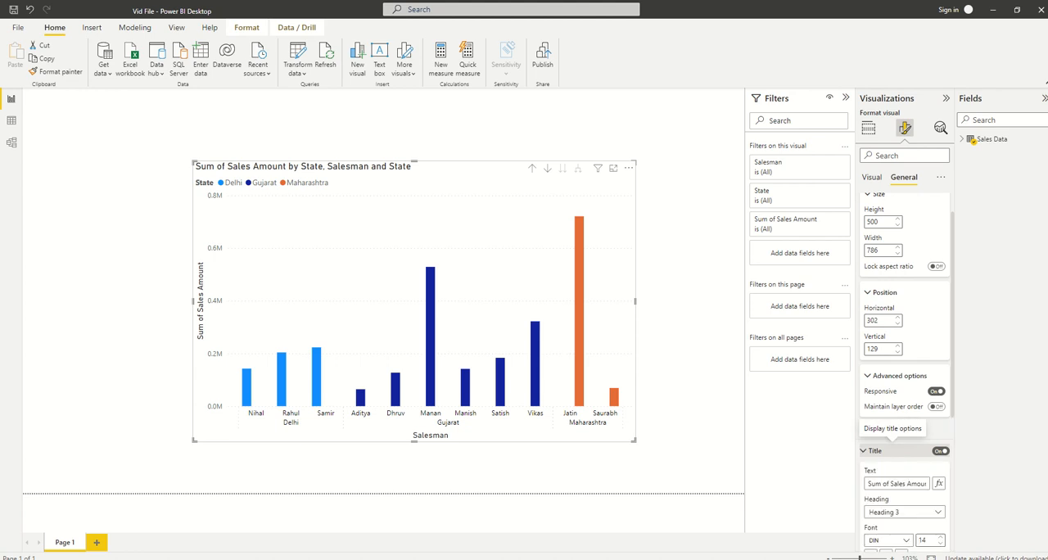
{"action": "scroll", "coordinate": [876, 450], "scroll_direction": "down", "scroll_amount": 1}
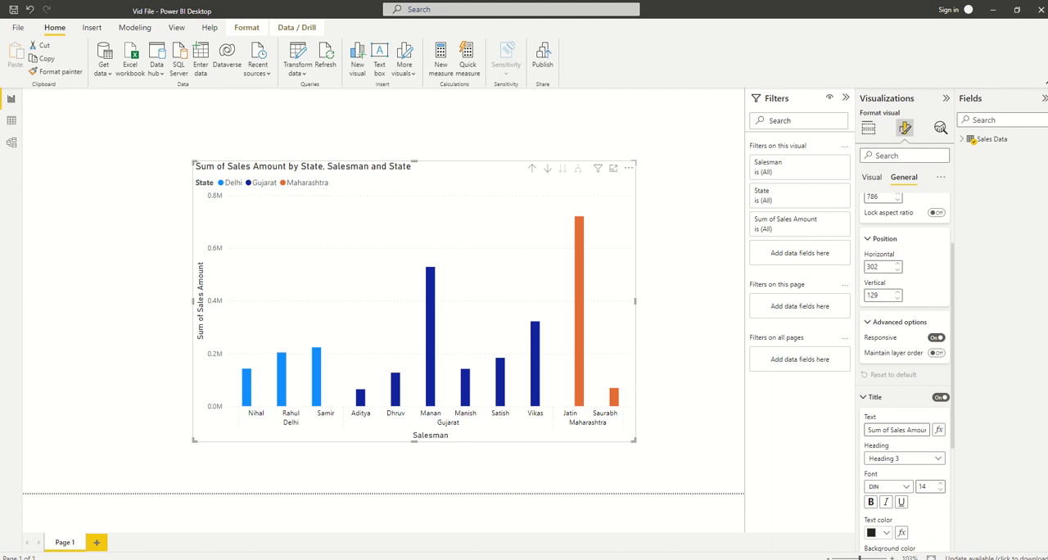
{"action": "left_click", "coordinate": [885, 430]}
{"action": "left_click", "coordinate": [907, 430]}
{"action": "key", "text": "shift+Right"}
{"action": "key", "text": "shift+Right"}
{"action": "key", "text": "shift+Right"}
{"action": "key", "text": "shift+Right"}
{"action": "key", "text": "shift+Right"}
{"action": "key", "text": "shift+Right"}
{"action": "type", "text": "Total"}
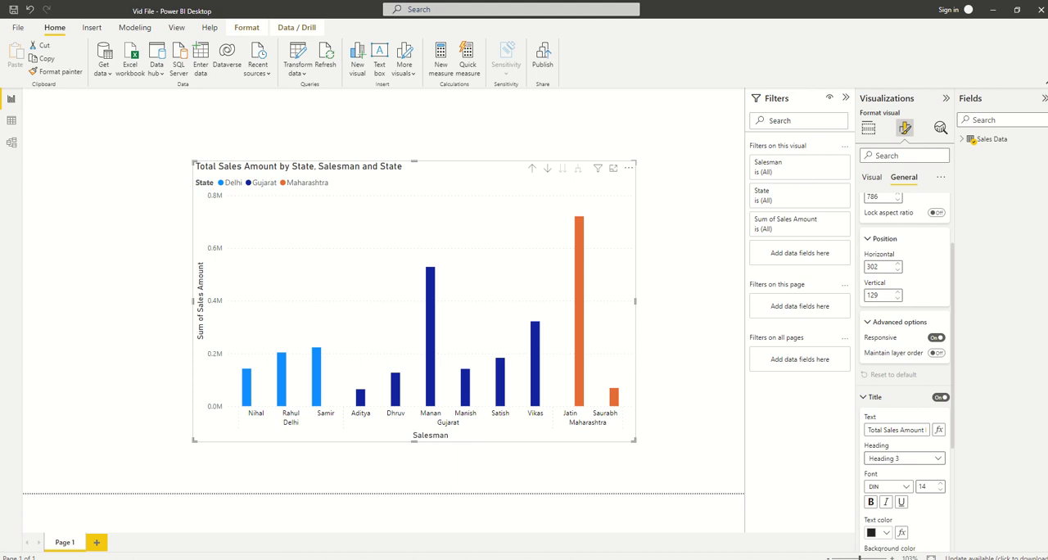
Try the Normal heading style for the chart title, set it to Heading 4, and make the title bold
{"action": "left_click", "coordinate": [905, 458]}
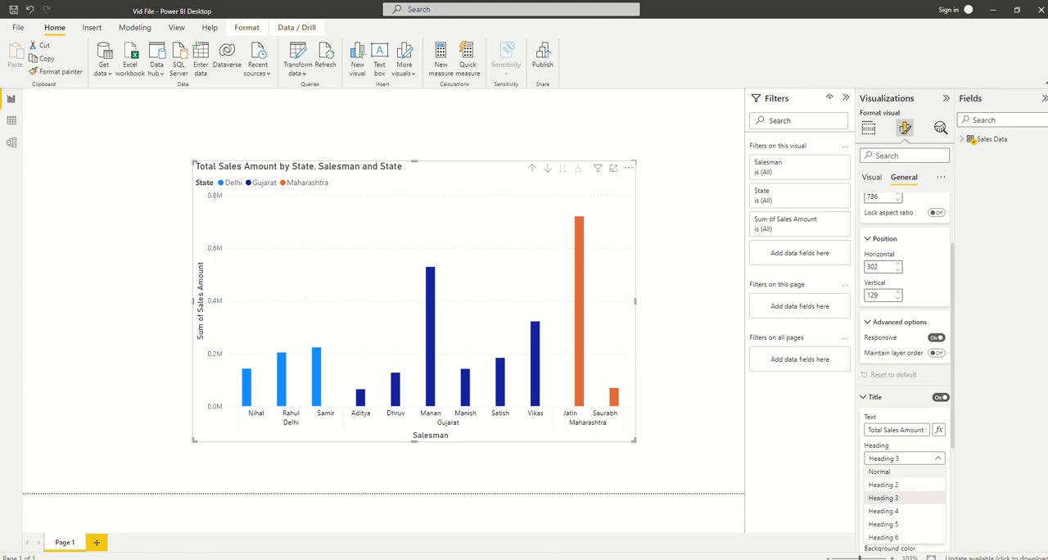
{"action": "left_click", "coordinate": [891, 472]}
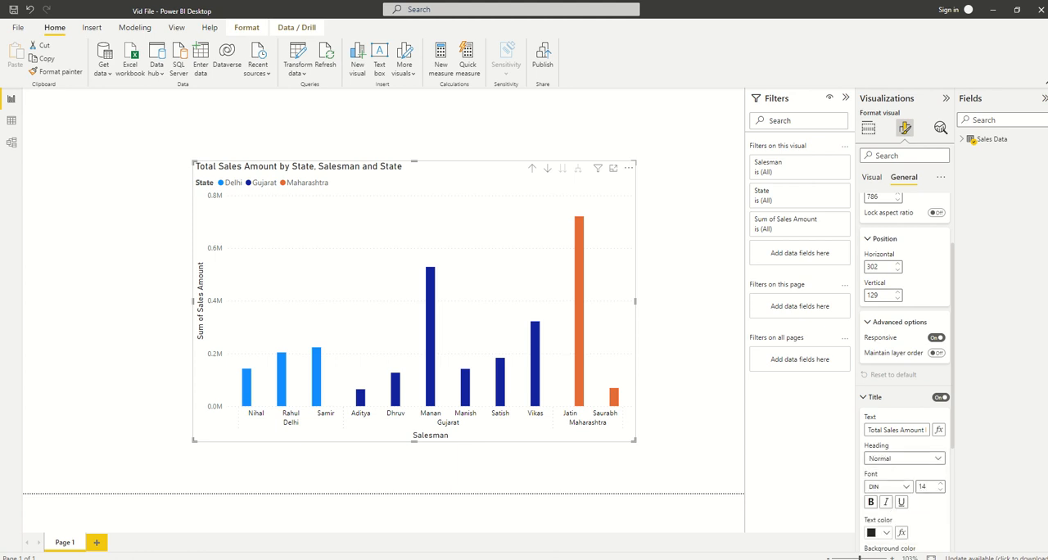
{"action": "left_click", "coordinate": [904, 458]}
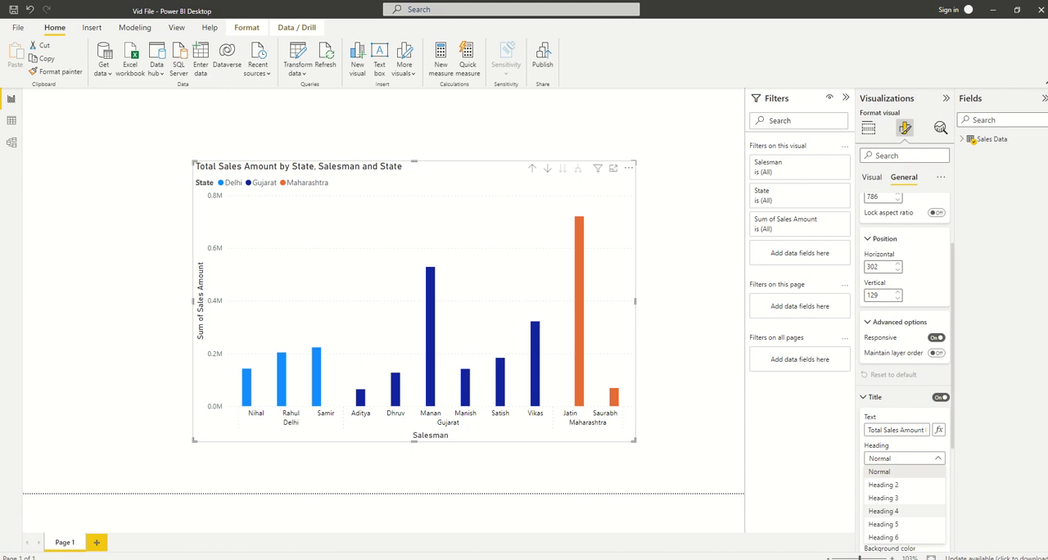
{"action": "left_click", "coordinate": [884, 511]}
{"action": "scroll", "coordinate": [905, 369], "scroll_direction": "down", "scroll_amount": 1}
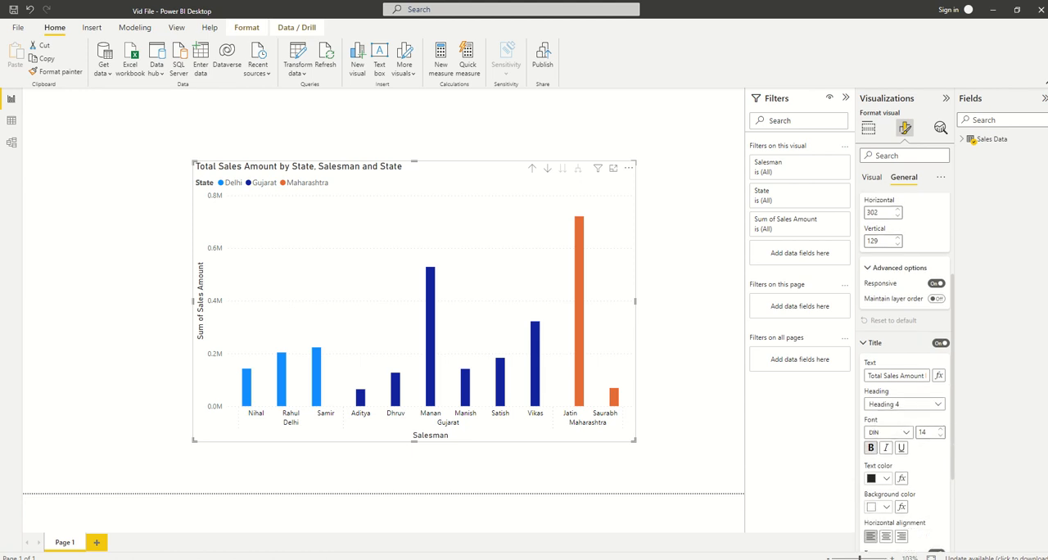
{"action": "left_click", "coordinate": [871, 447]}
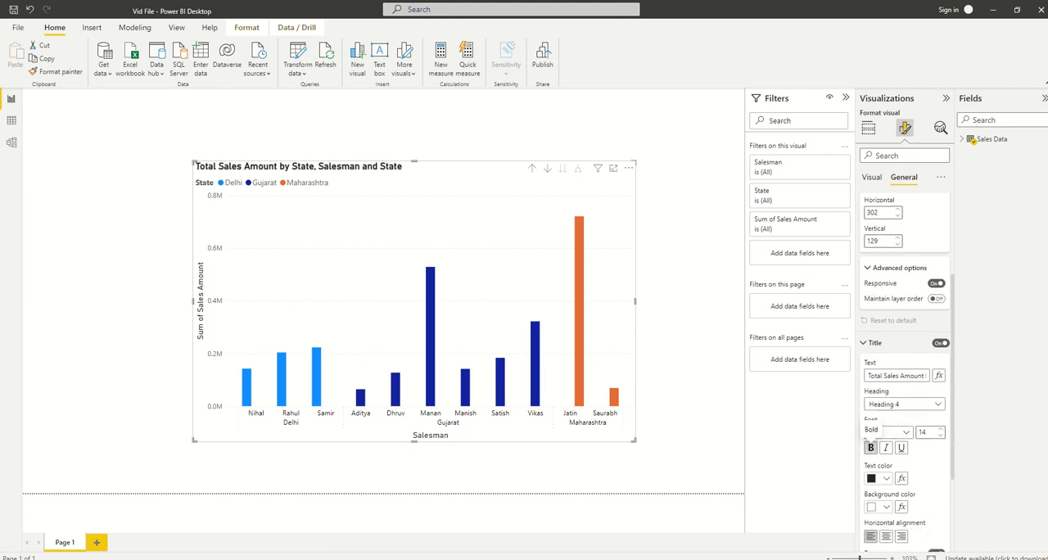
Italicize the chart title and set its text color to the bright blue theme color
{"action": "left_click", "coordinate": [886, 447]}
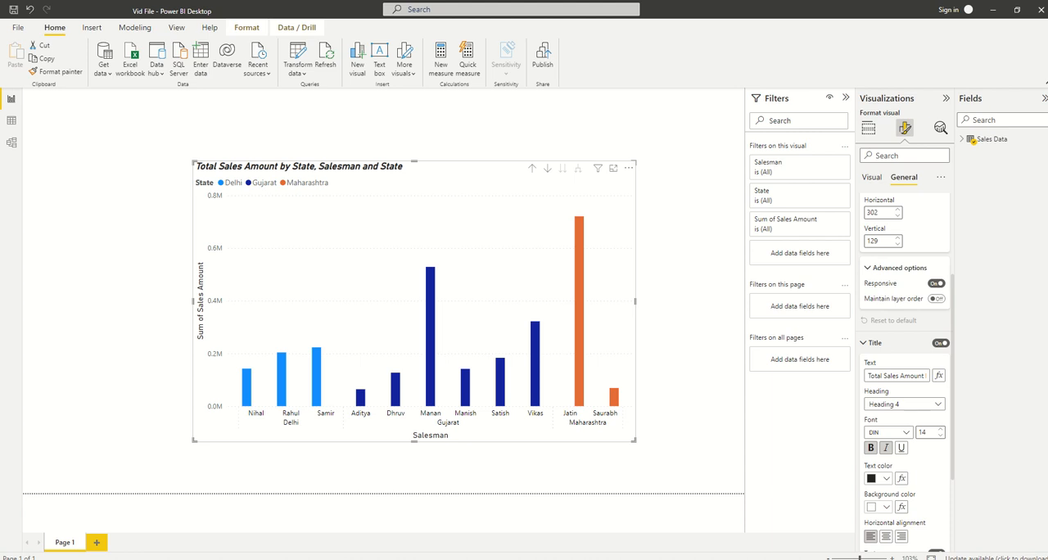
{"action": "left_click", "coordinate": [886, 478]}
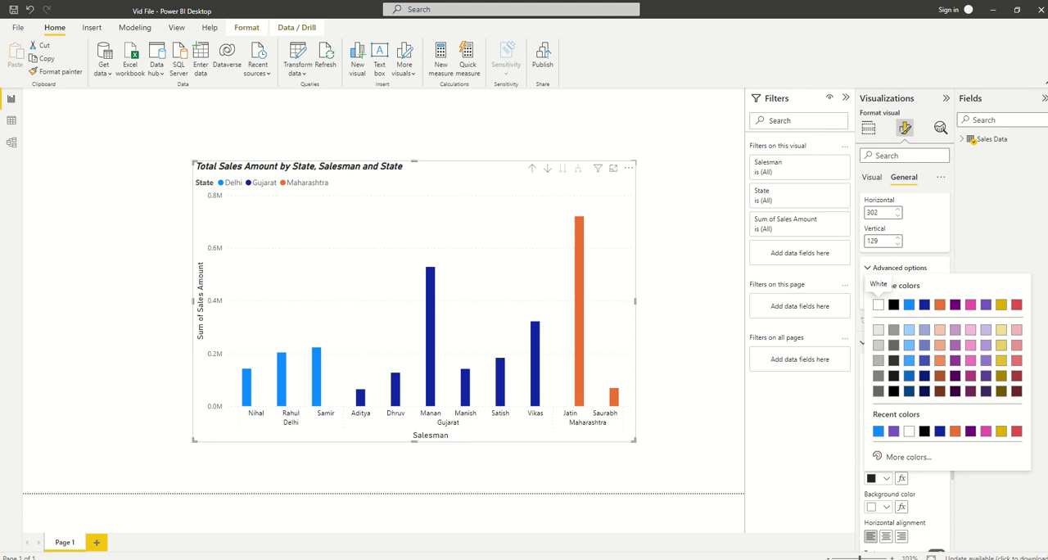
{"action": "left_click", "coordinate": [909, 305]}
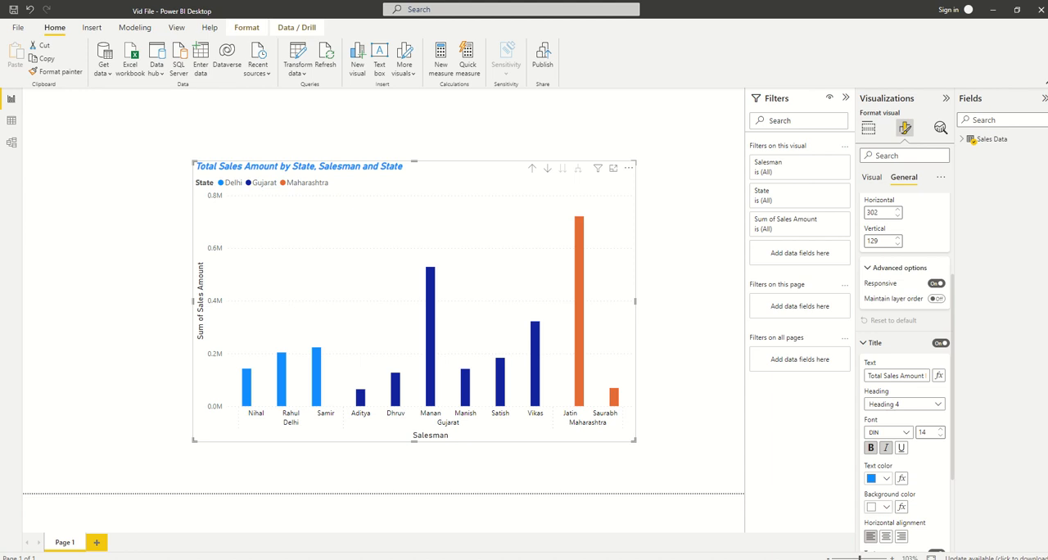
Try a light orange background color behind the chart title, and set it back to white
{"action": "left_click", "coordinate": [876, 507]}
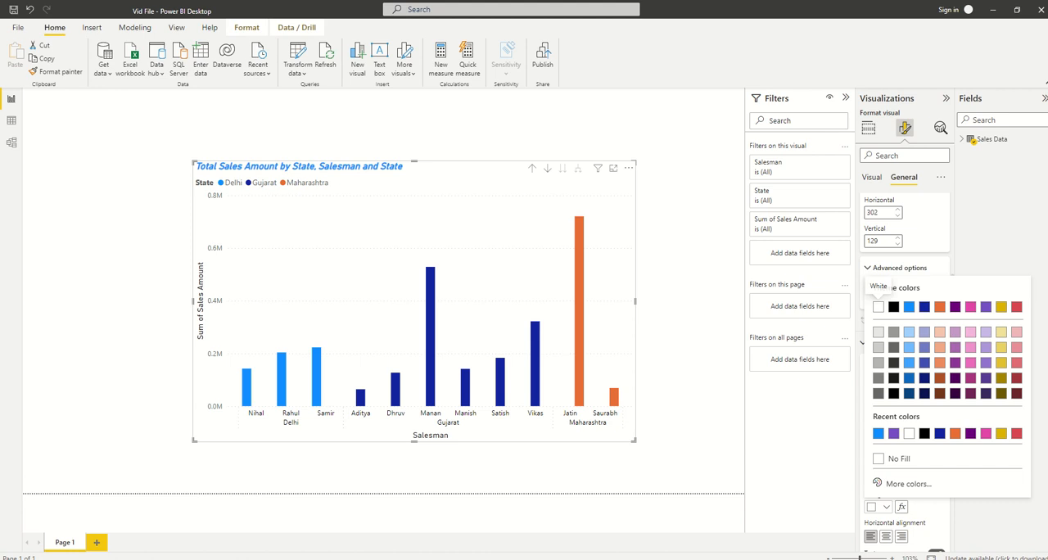
{"action": "left_click", "coordinate": [940, 332]}
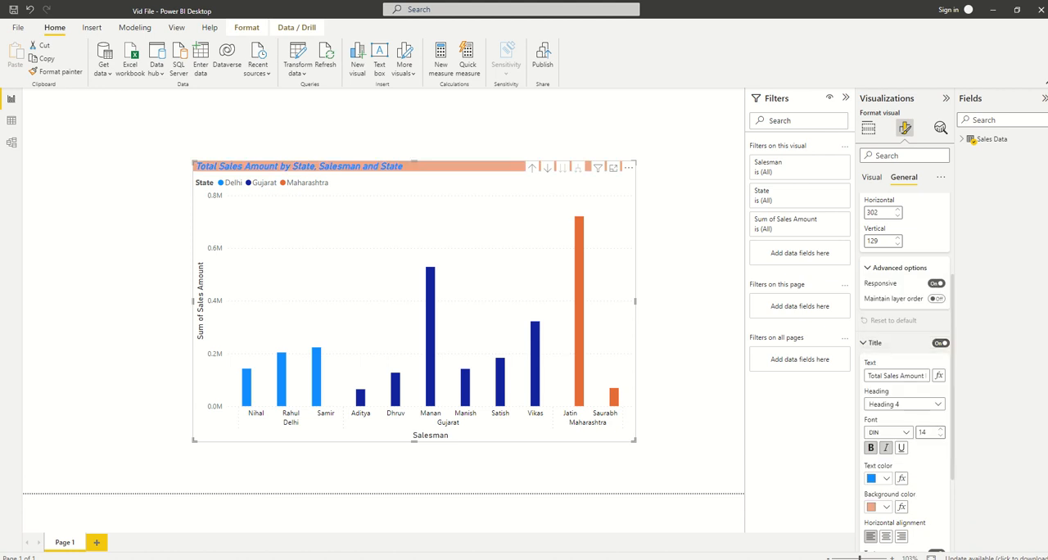
{"action": "left_click", "coordinate": [885, 507]}
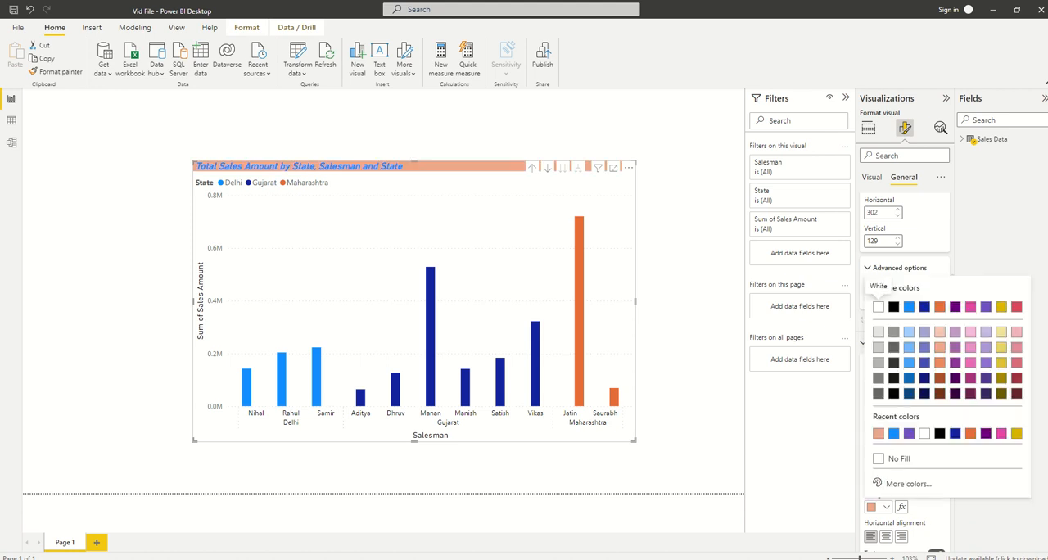
{"action": "left_click", "coordinate": [878, 307]}
Reset all of the chart's title settings to default
{"action": "scroll", "coordinate": [893, 506], "scroll_direction": "down", "scroll_amount": 3}
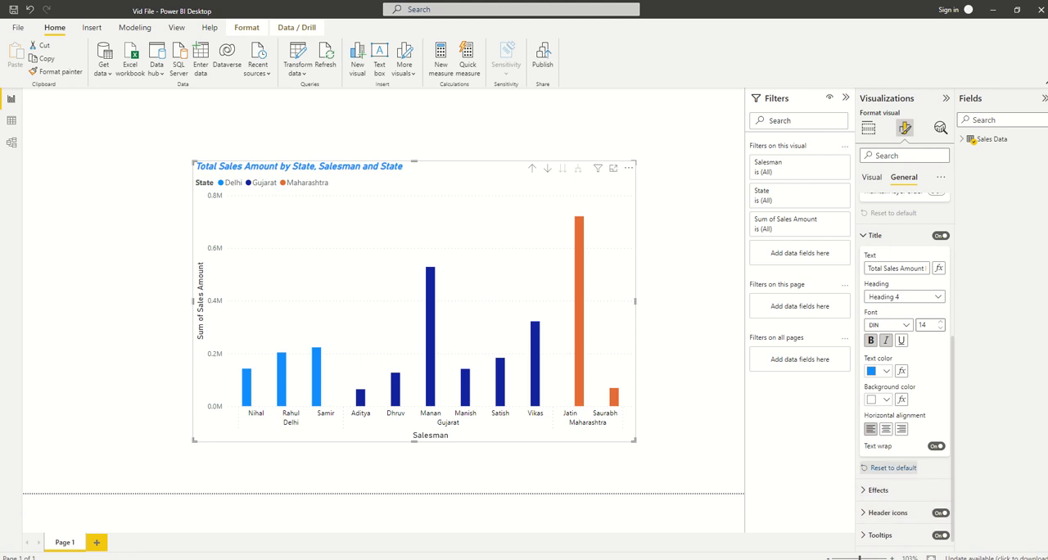
{"action": "left_click", "coordinate": [893, 467]}
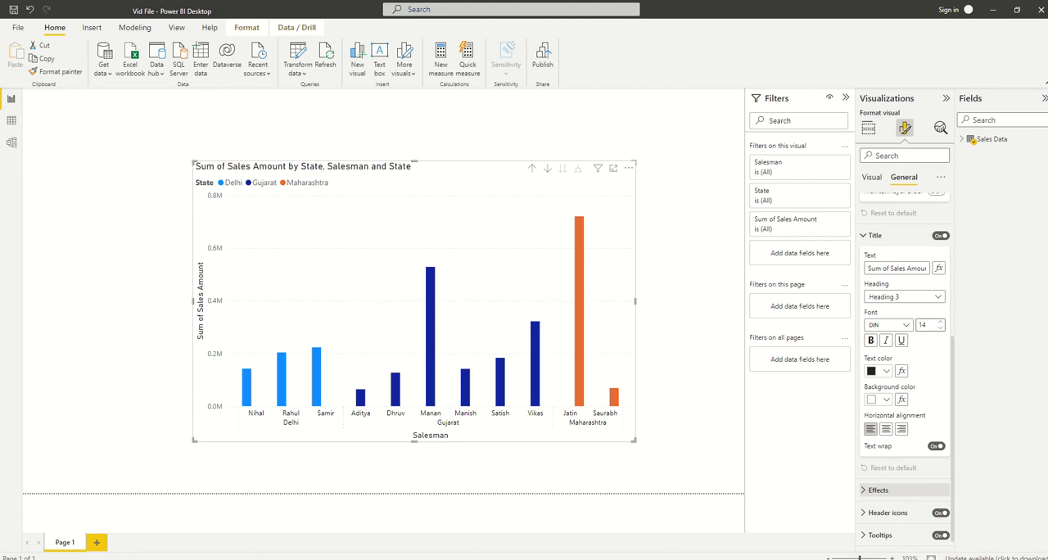
Show the chart's effects settings and try switching the background off and on again
{"action": "left_click", "coordinate": [879, 489]}
{"action": "scroll", "coordinate": [901, 458], "scroll_direction": "down", "scroll_amount": 3}
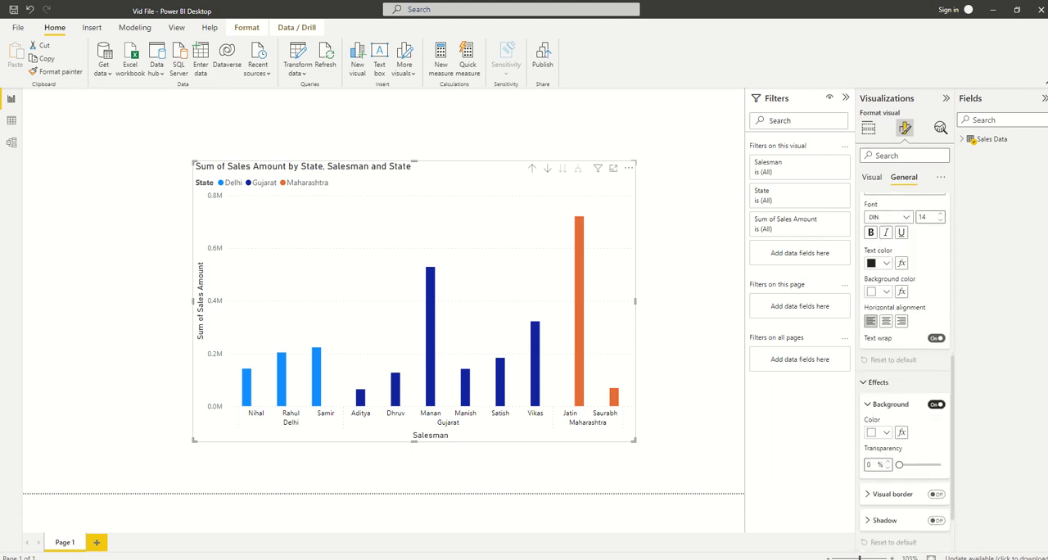
{"action": "left_click", "coordinate": [936, 405]}
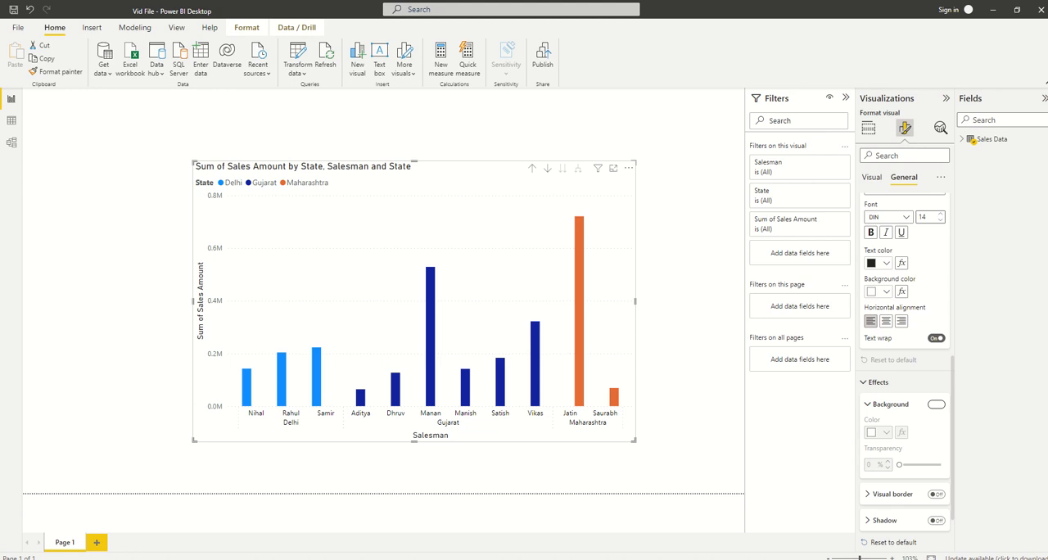
{"action": "left_click", "coordinate": [936, 404]}
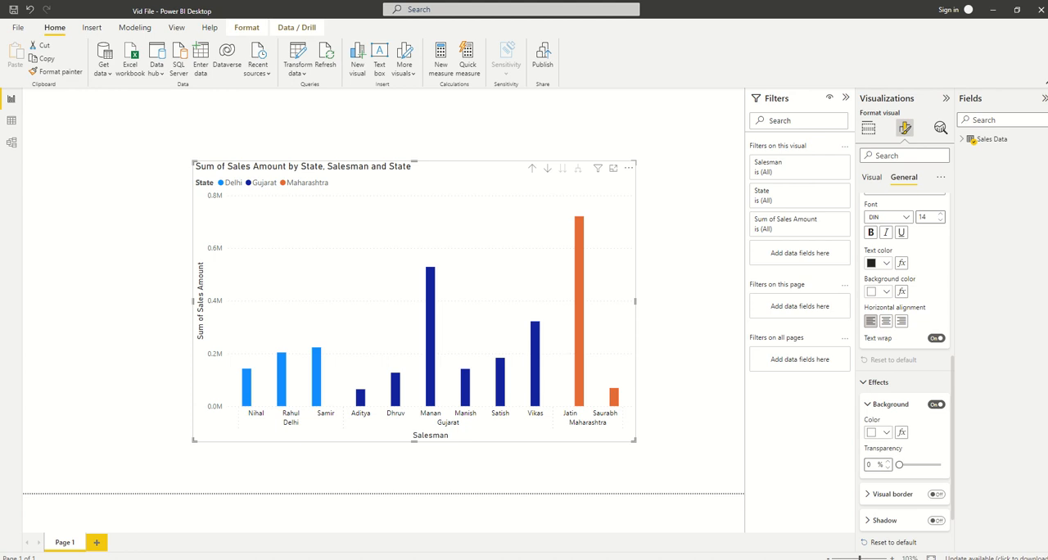
Set the chart's background color to White, 10% darker, with 32% transparency
{"action": "left_click", "coordinate": [877, 433]}
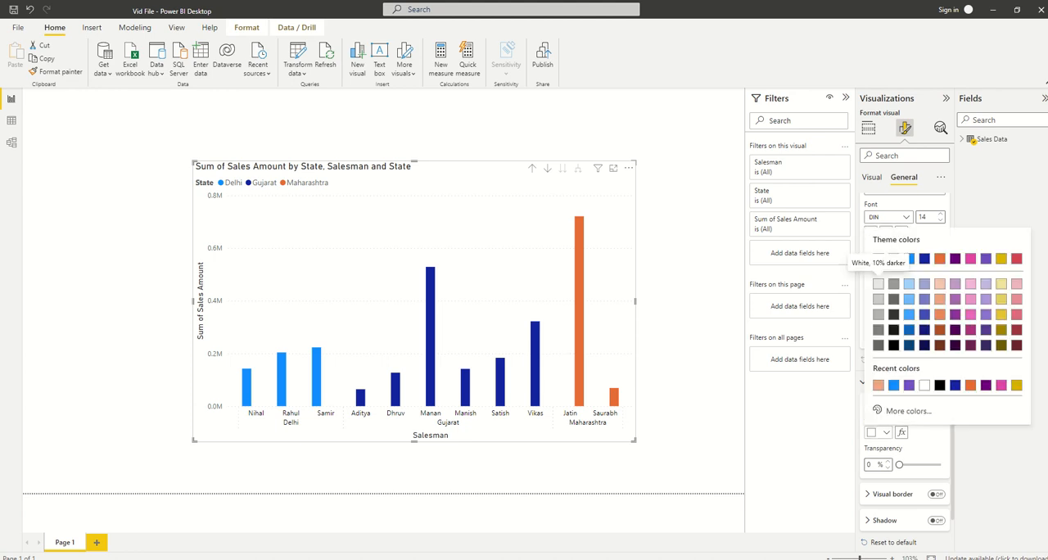
{"action": "left_click", "coordinate": [878, 284]}
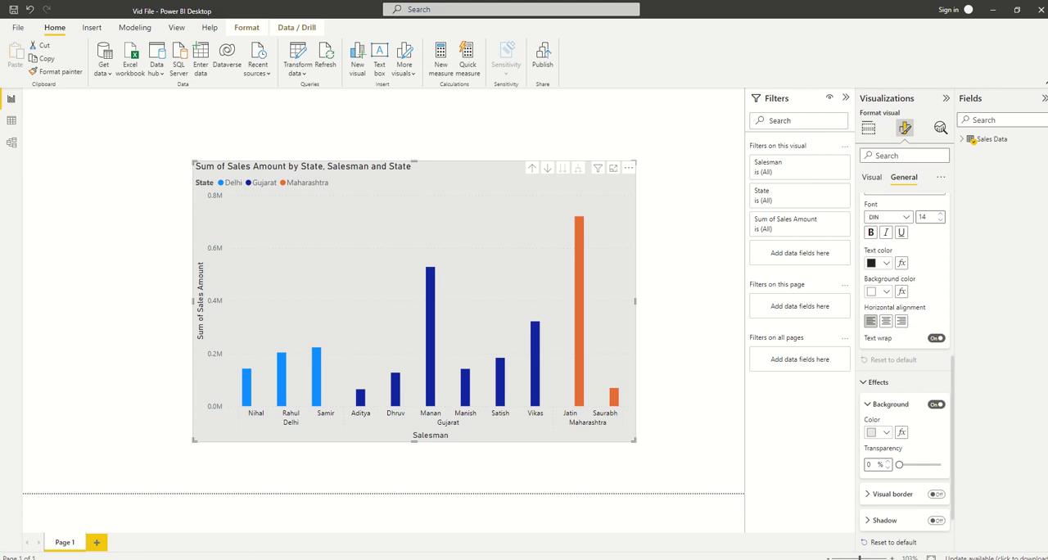
{"action": "mouse_move", "coordinate": [900, 465]}
{"action": "left_mouse_down"}
{"action": "mouse_move", "coordinate": [941, 464]}
{"action": "mouse_move", "coordinate": [913, 465]}
{"action": "left_mouse_up"}
Turn on the visual border and the shadow for the chart
{"action": "scroll", "coordinate": [913, 464], "scroll_direction": "down", "scroll_amount": 1}
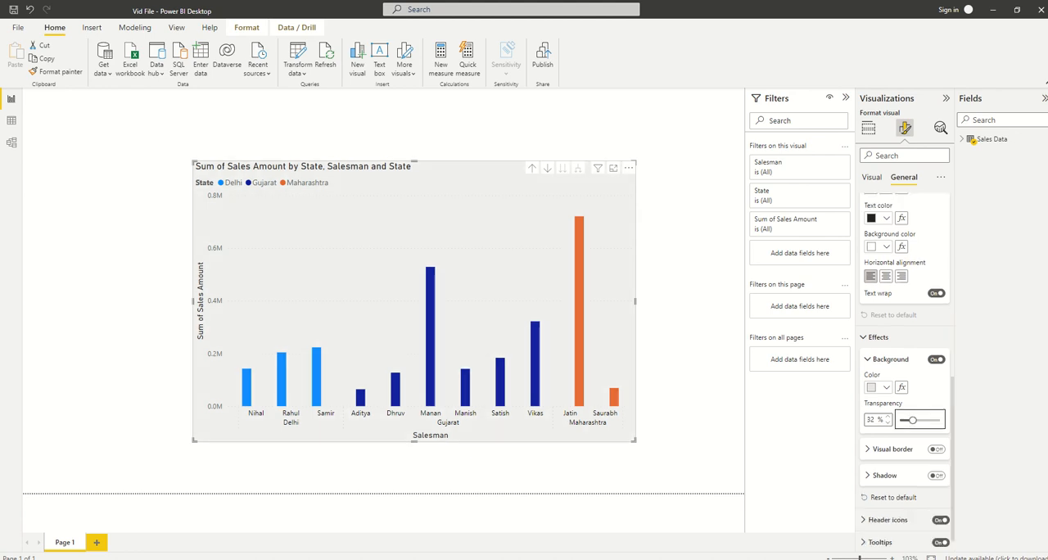
{"action": "scroll", "coordinate": [906, 371], "scroll_direction": "down", "scroll_amount": 1}
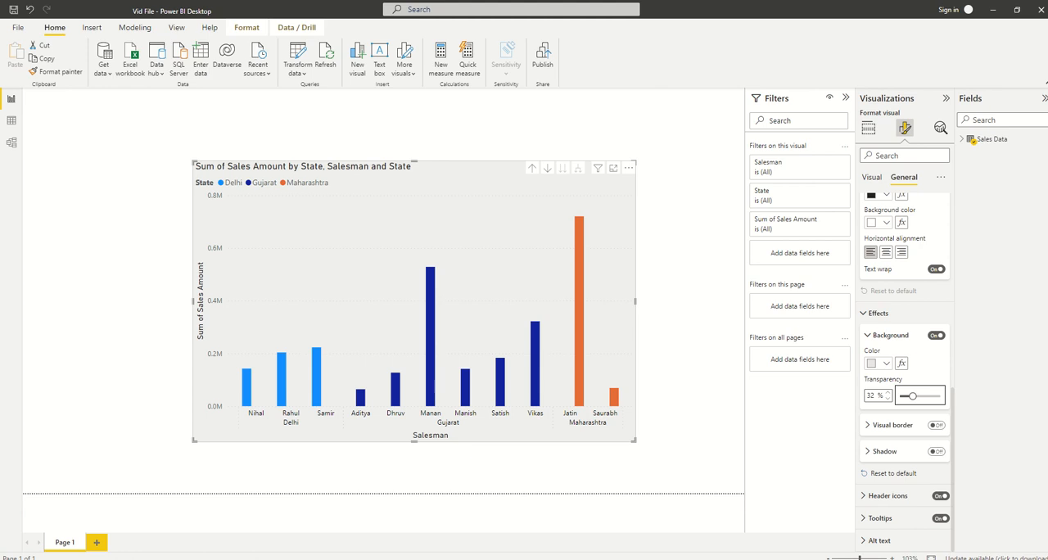
{"action": "left_click", "coordinate": [937, 425]}
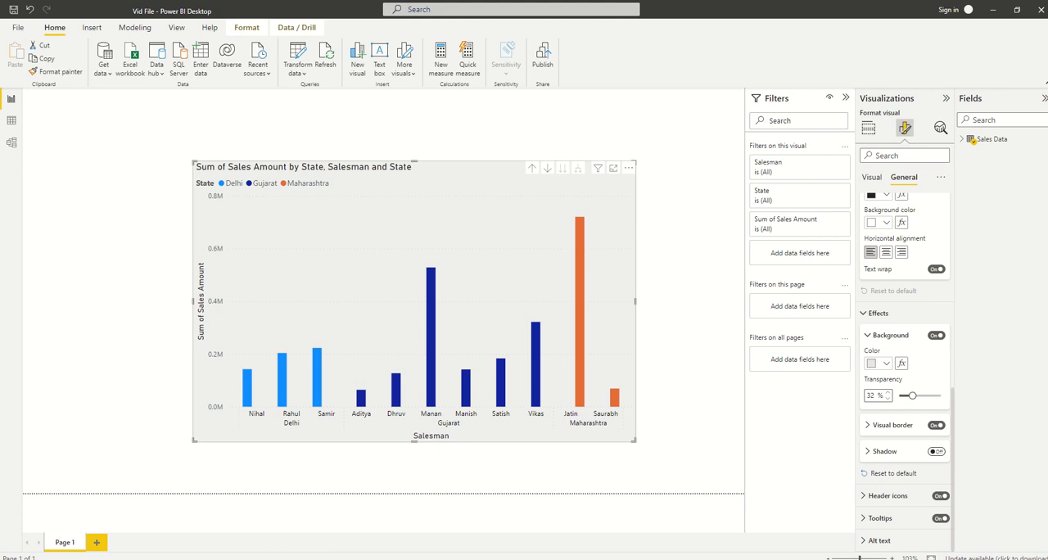
{"action": "left_click", "coordinate": [936, 451]}
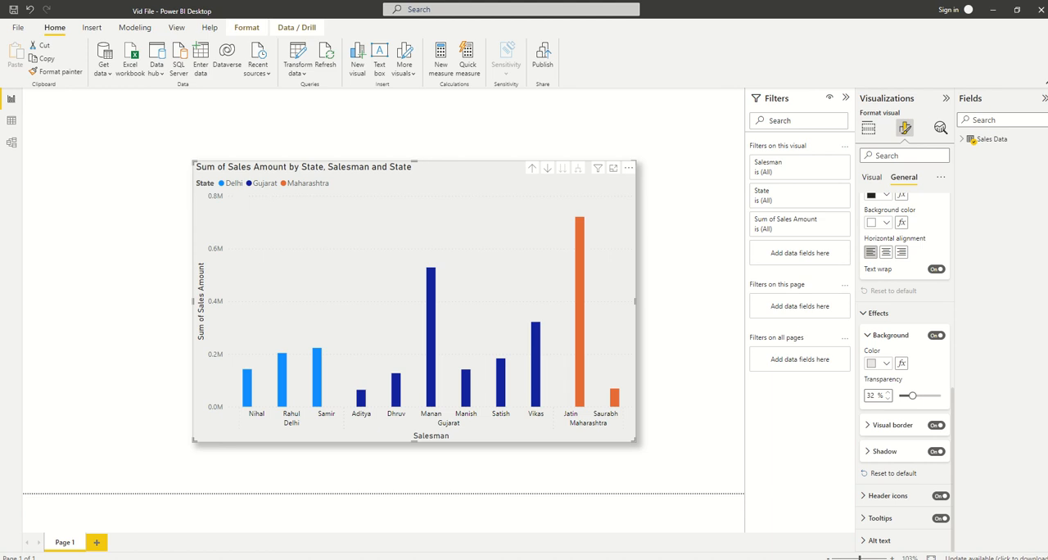
Examine the chart's tooltip settings, including the type and page choices, the text formatting and the background
{"action": "left_click", "coordinate": [881, 518]}
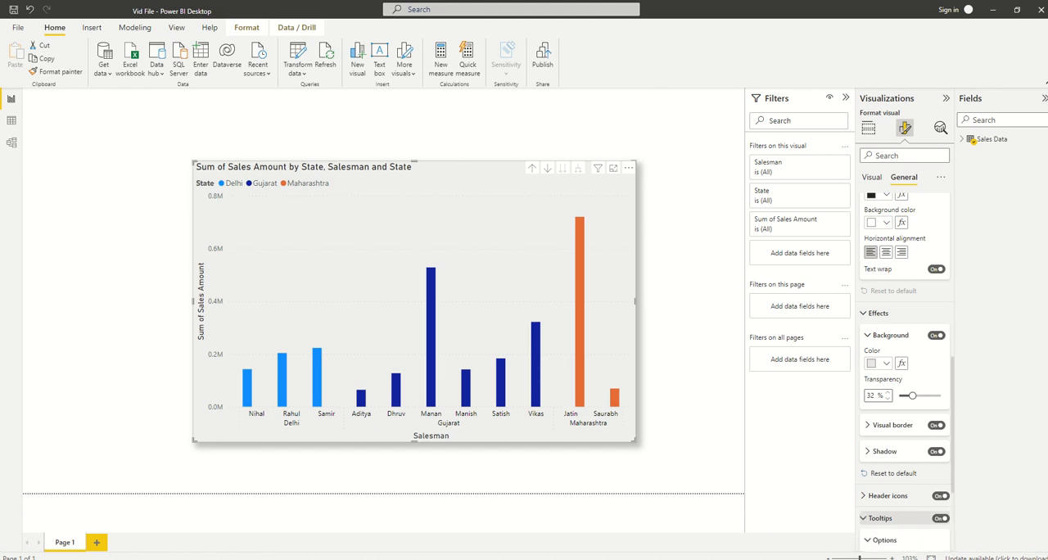
{"action": "scroll", "coordinate": [901, 409], "scroll_direction": "down", "scroll_amount": 2}
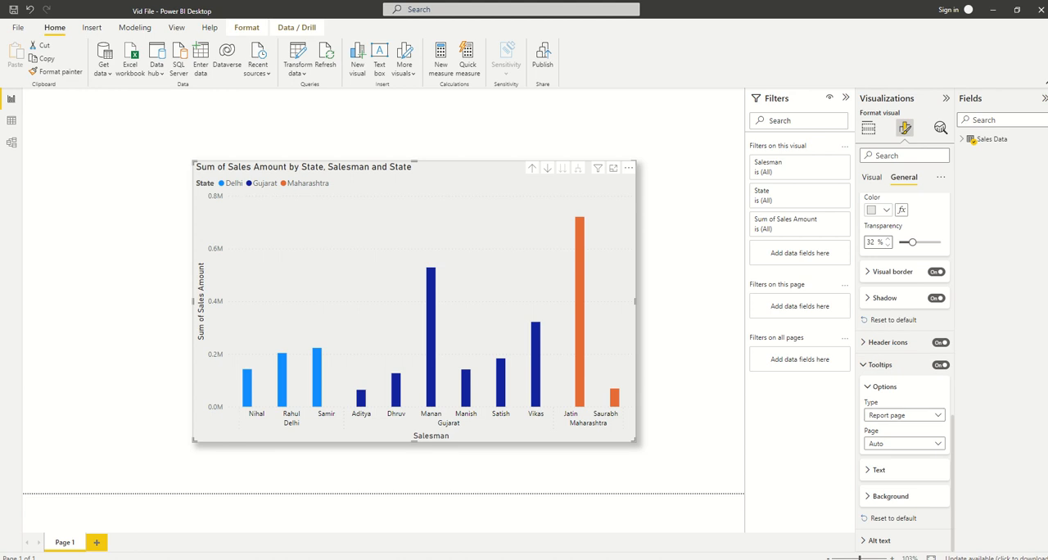
{"action": "left_click", "coordinate": [904, 416]}
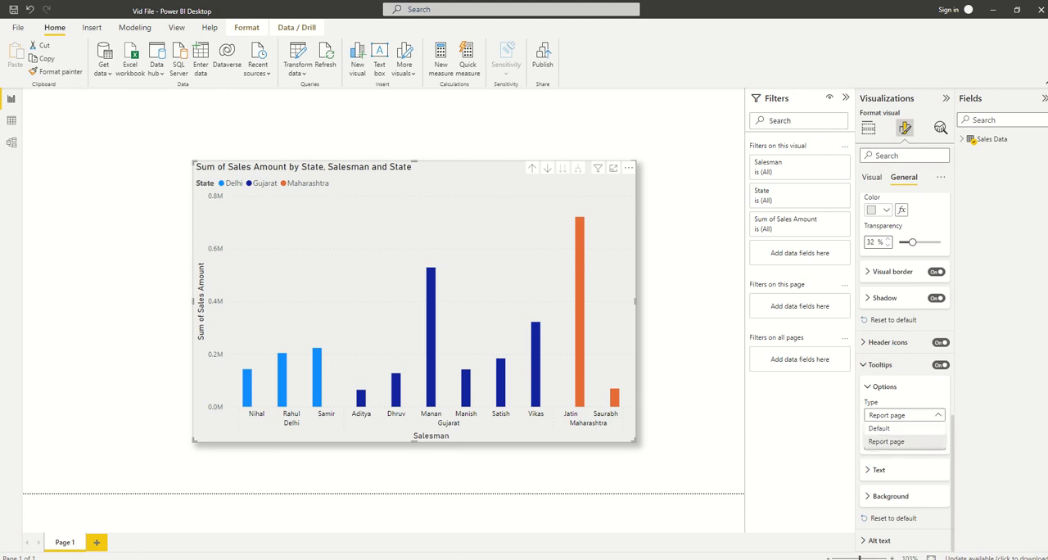
{"action": "left_click", "coordinate": [904, 416]}
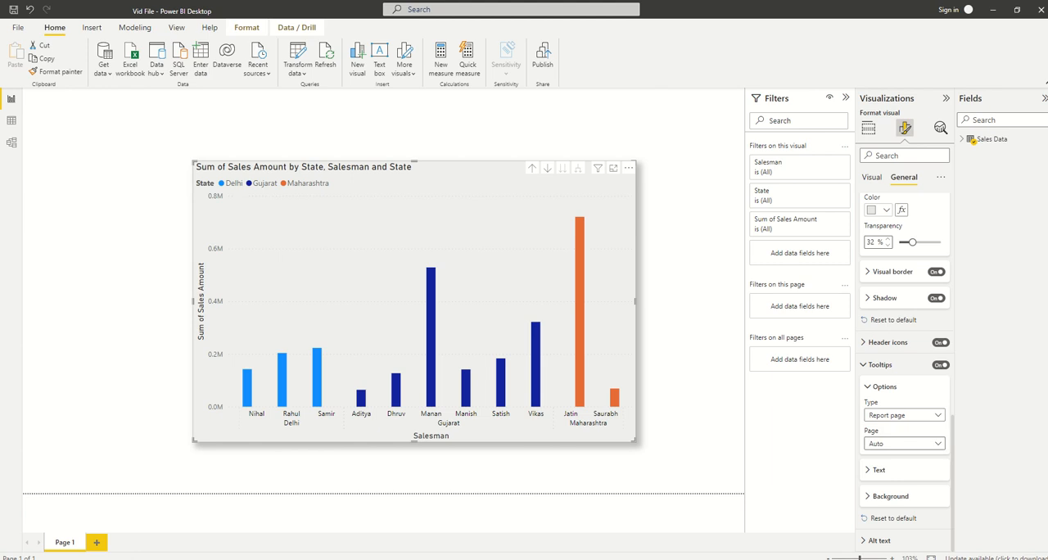
{"action": "left_click", "coordinate": [905, 444]}
{"action": "left_click", "coordinate": [904, 445]}
{"action": "left_click", "coordinate": [879, 470]}
{"action": "scroll", "coordinate": [905, 369], "scroll_direction": "down", "scroll_amount": 3}
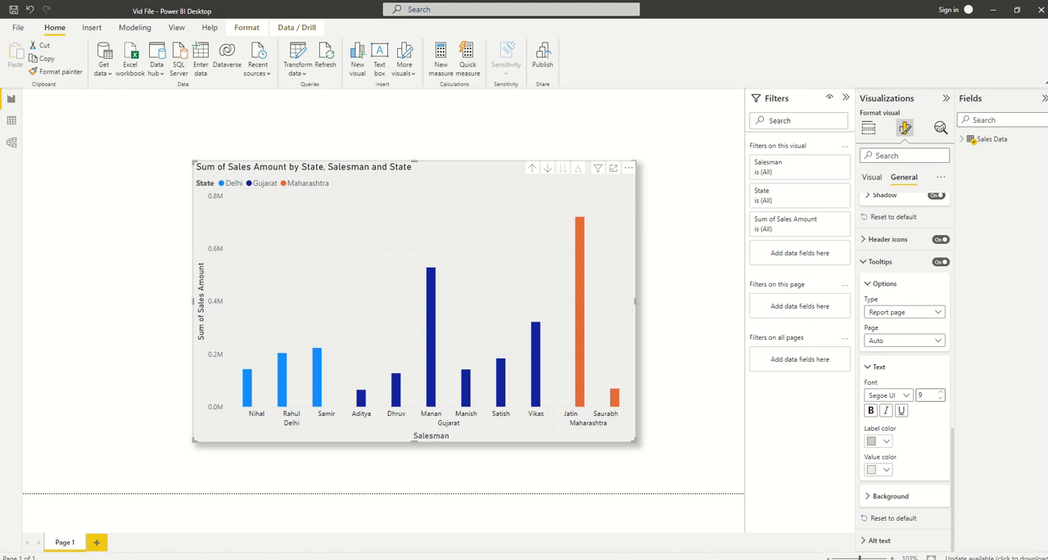
{"action": "left_click", "coordinate": [890, 497]}
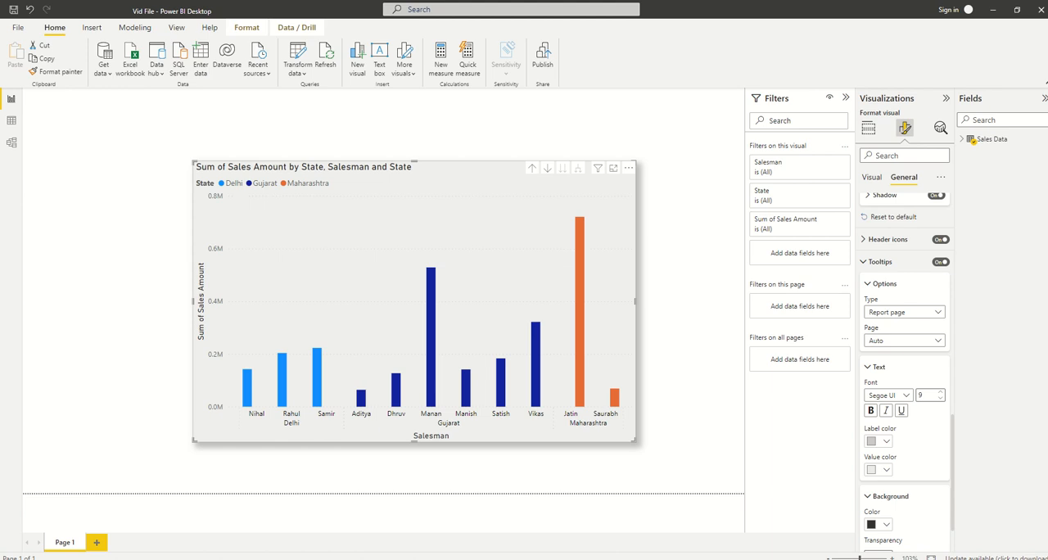
Deselect the chart to view the report page's formatting options, and select the chart again to show its visual formatting settings
{"action": "left_click", "coordinate": [690, 305]}
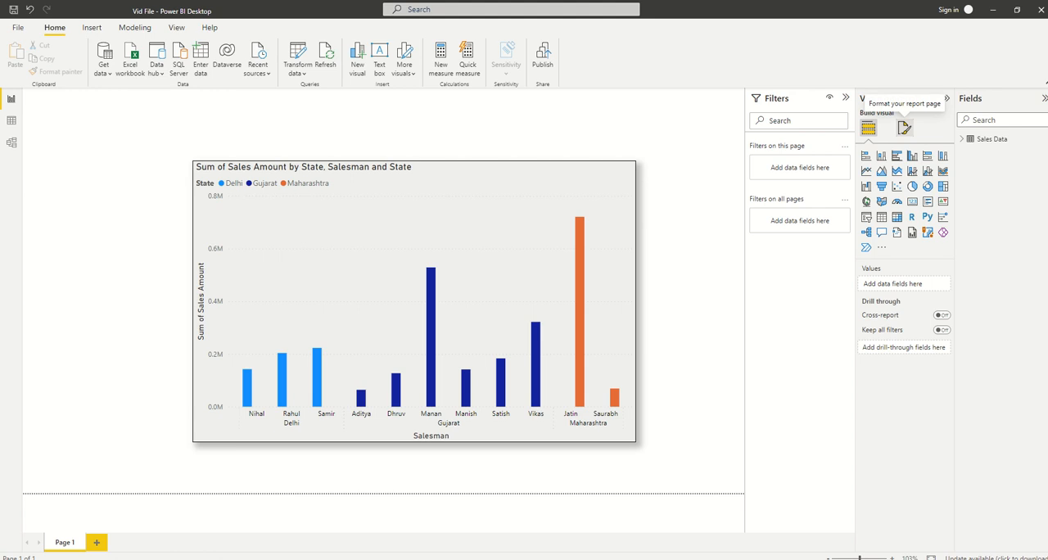
{"action": "left_click", "coordinate": [904, 128]}
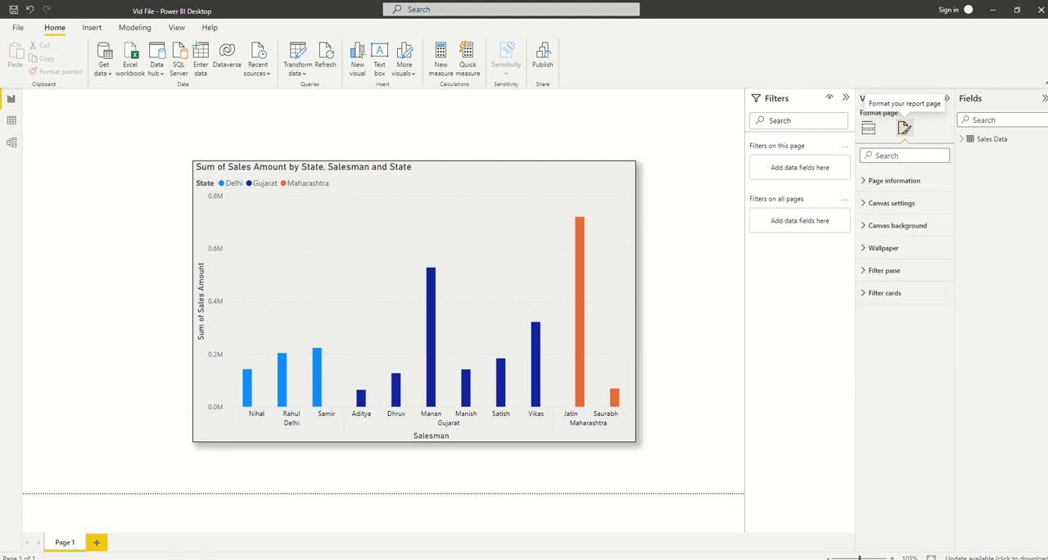
{"action": "left_click", "coordinate": [491, 237]}
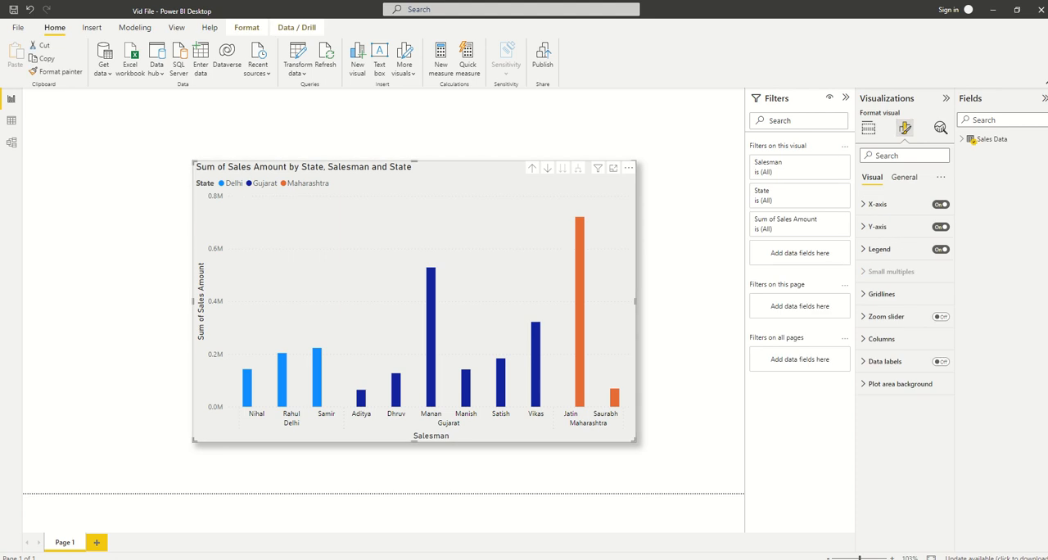